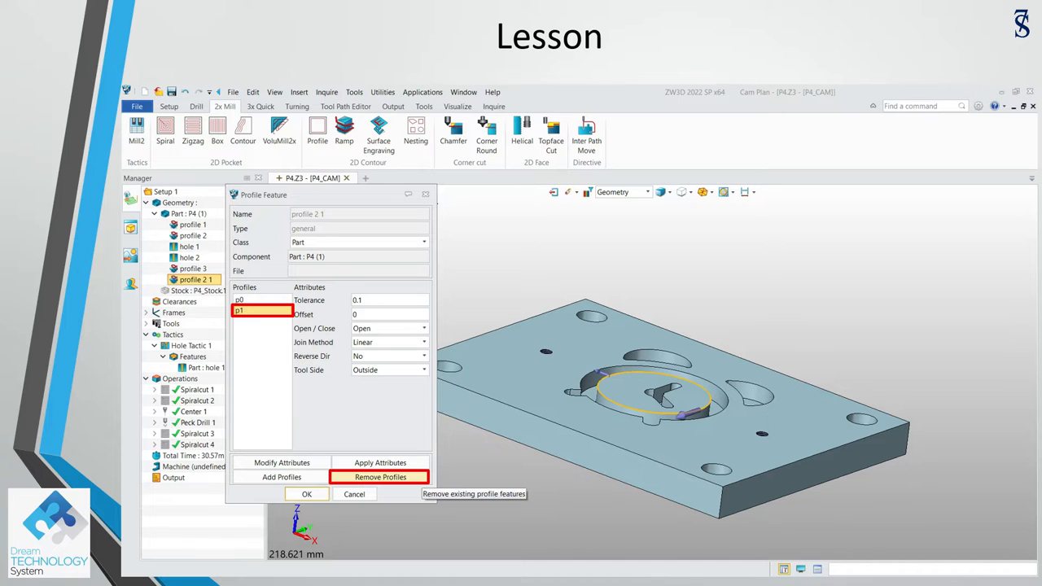
{"action": "left_click", "coordinate": [380, 477]}
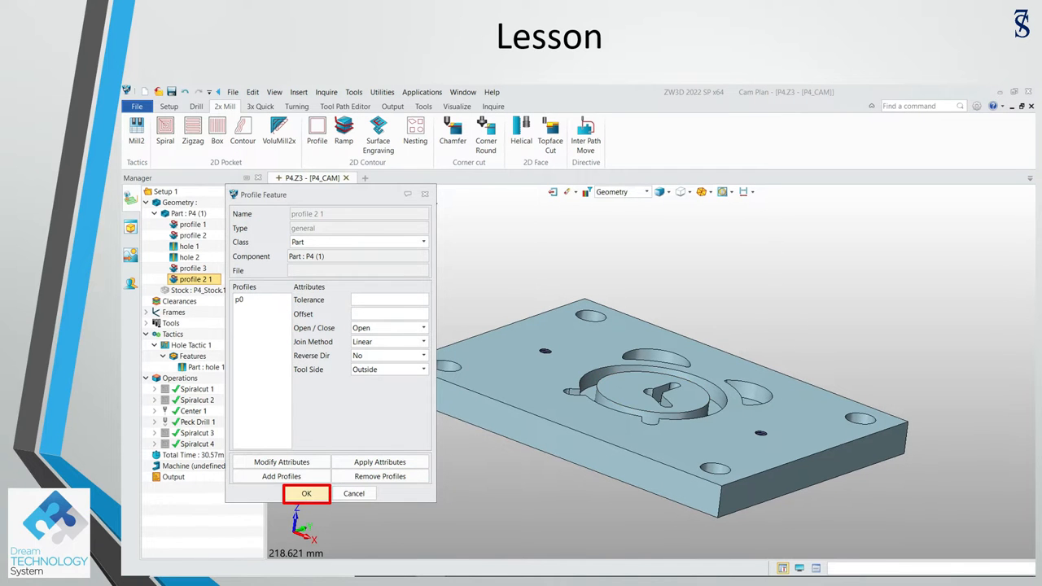
{"action": "left_click", "coordinate": [306, 493]}
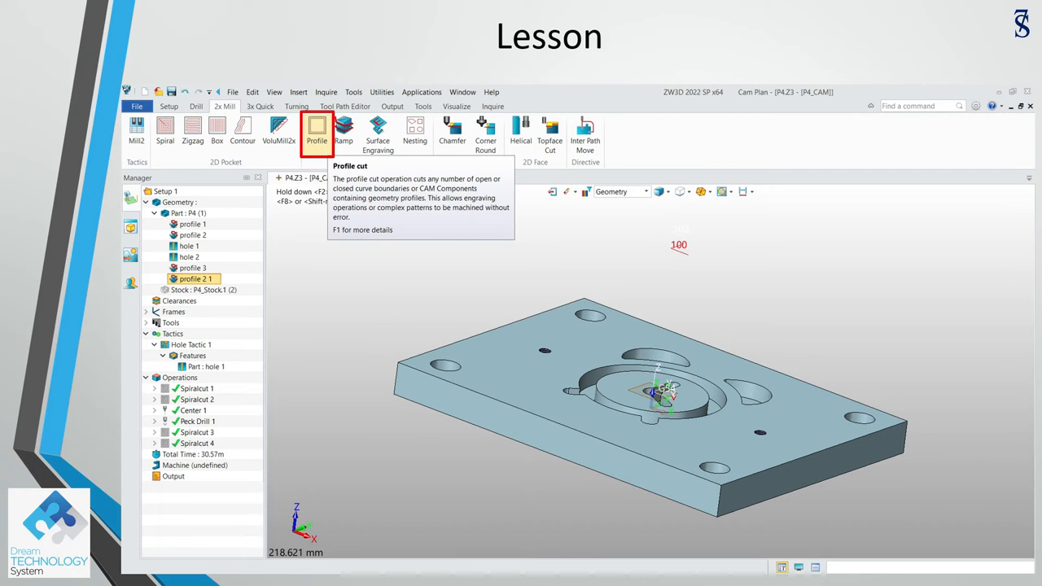
{"action": "left_click", "coordinate": [317, 130]}
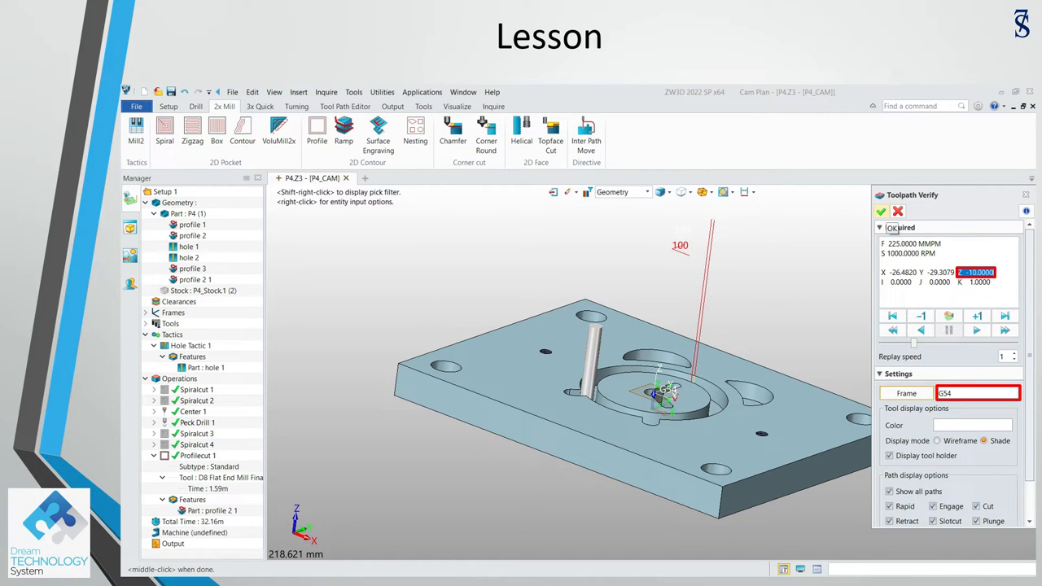
{"action": "left_click", "coordinate": [881, 211]}
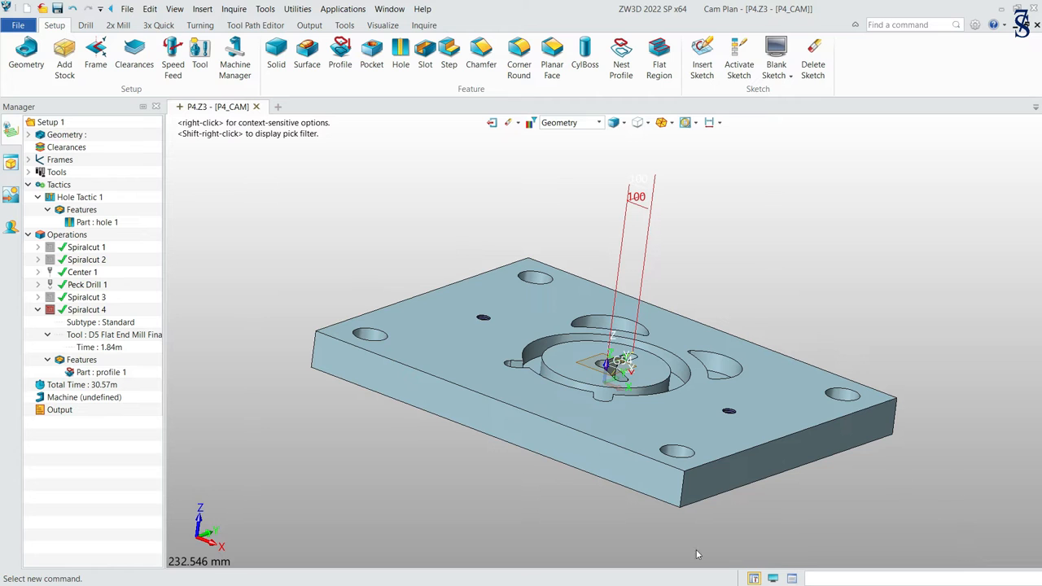
Step: Duplicate the profile 2 feature under part P4's geometry
{"action": "left_click", "coordinate": [38, 311]}
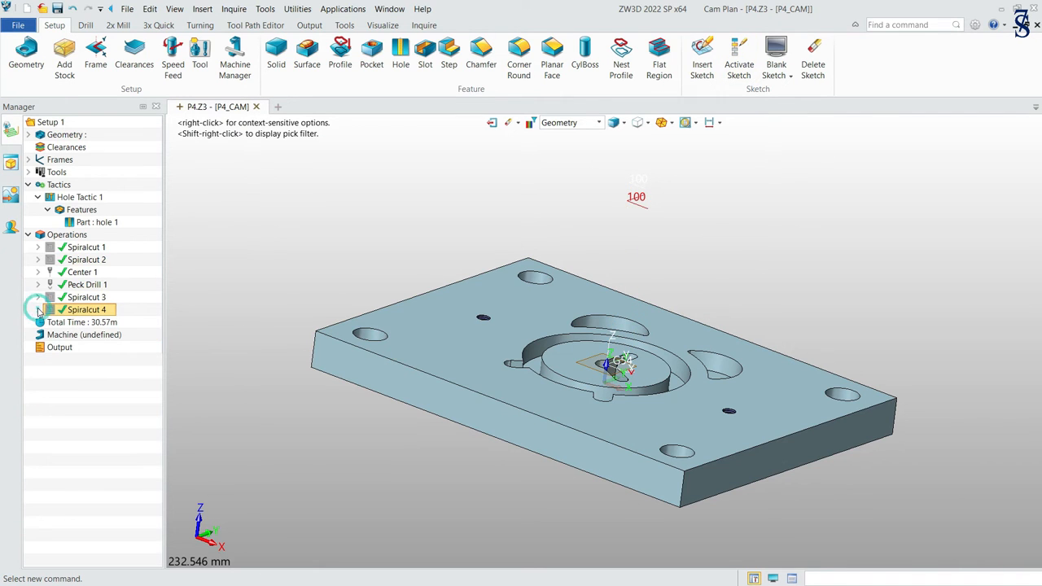
{"action": "left_click", "coordinate": [32, 135]}
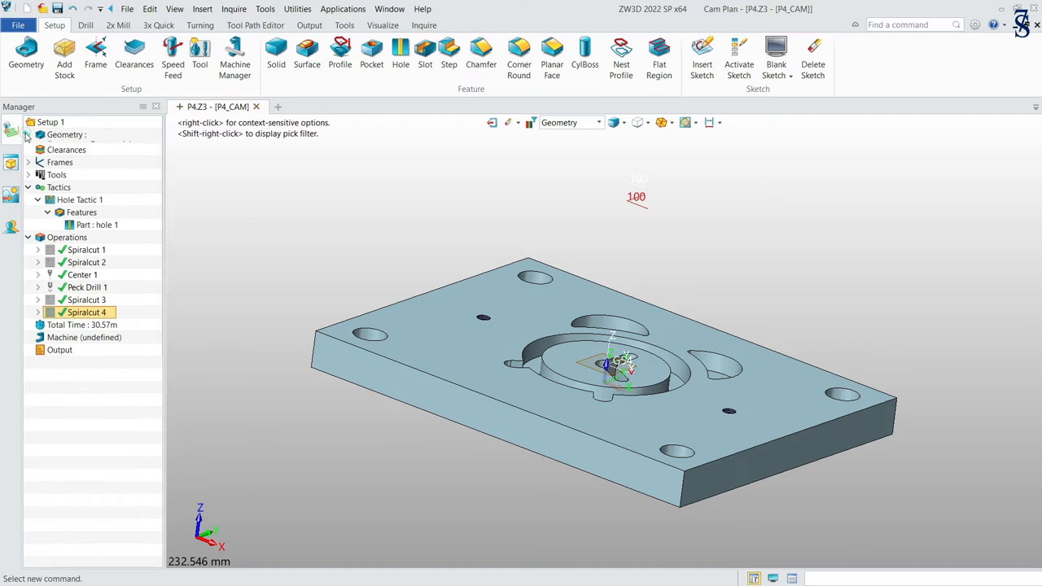
{"action": "left_click", "coordinate": [38, 147]}
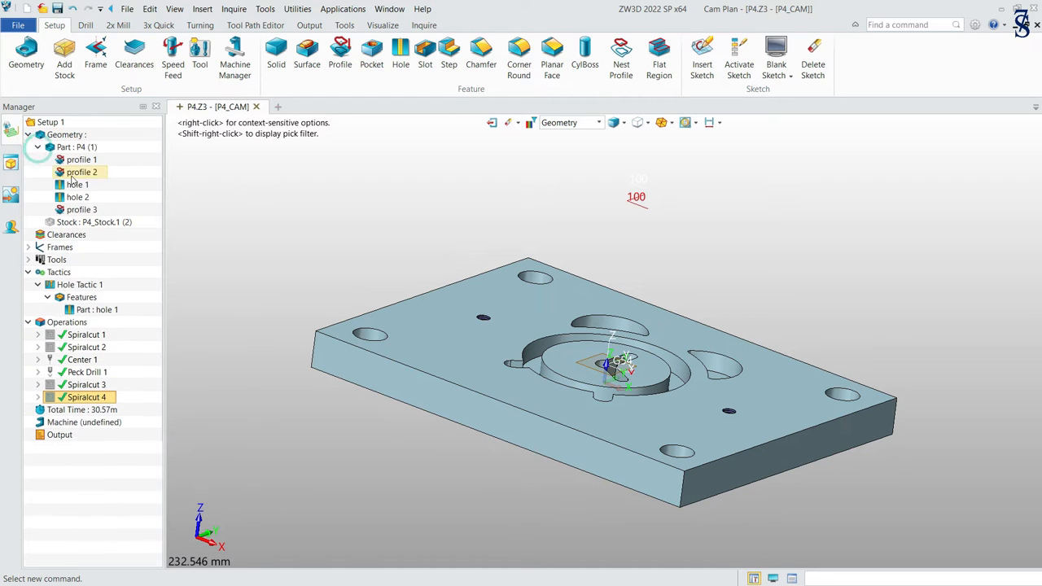
{"action": "right_click", "coordinate": [85, 179]}
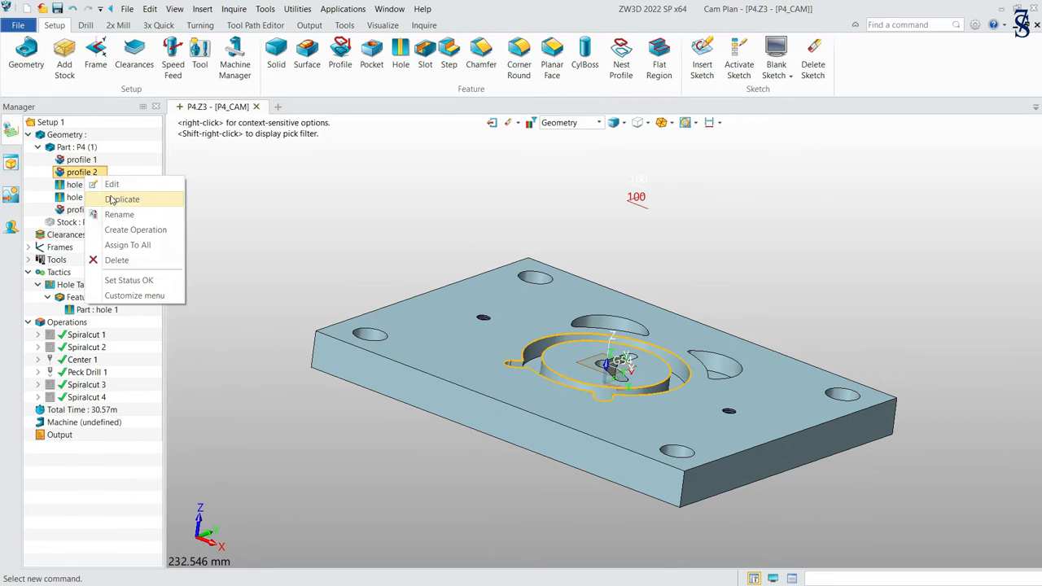
{"action": "left_click", "coordinate": [114, 200]}
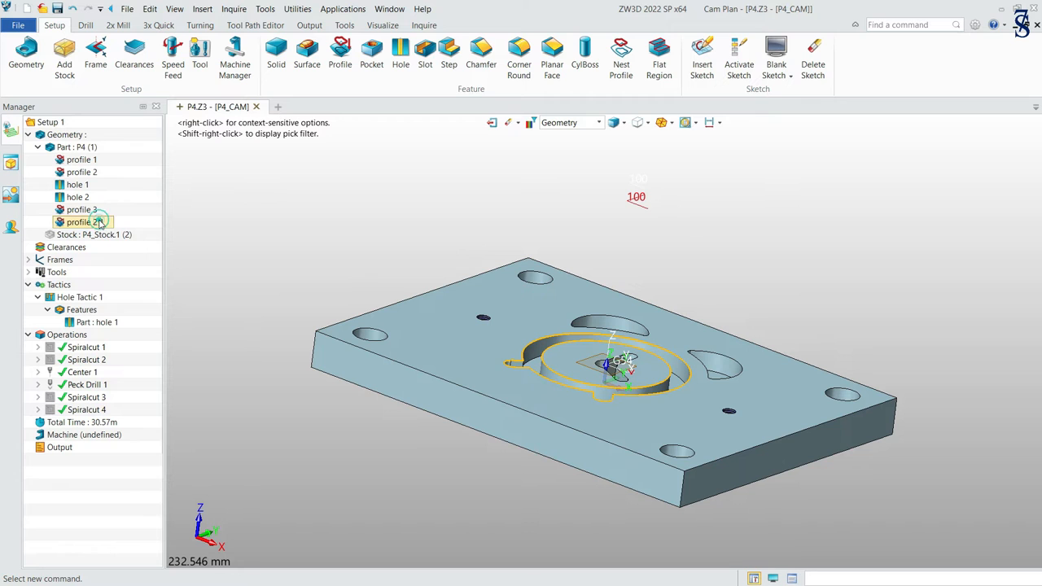
Step: Edit the duplicated profile feature and remove the inner circular profile p1, keeping only the outer contour p0
{"action": "right_click", "coordinate": [98, 219]}
{"action": "left_click", "coordinate": [109, 227]}
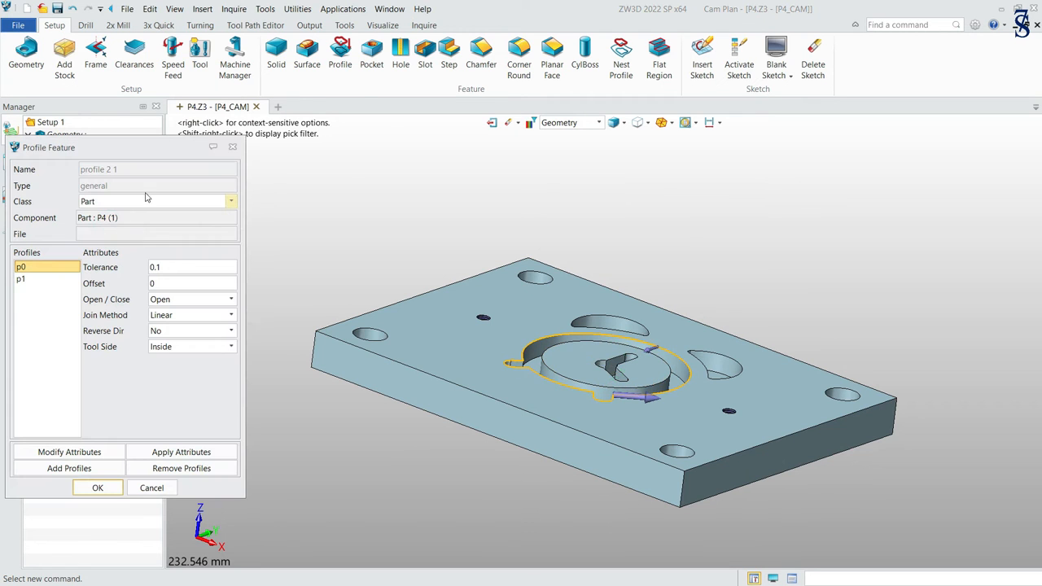
{"action": "left_click", "coordinate": [35, 281]}
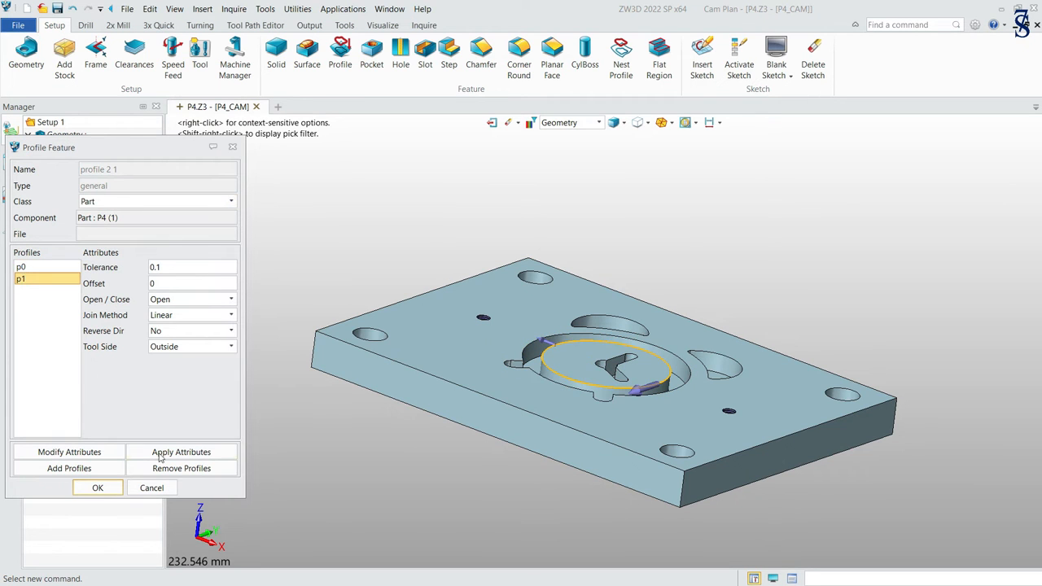
{"action": "left_click", "coordinate": [181, 470]}
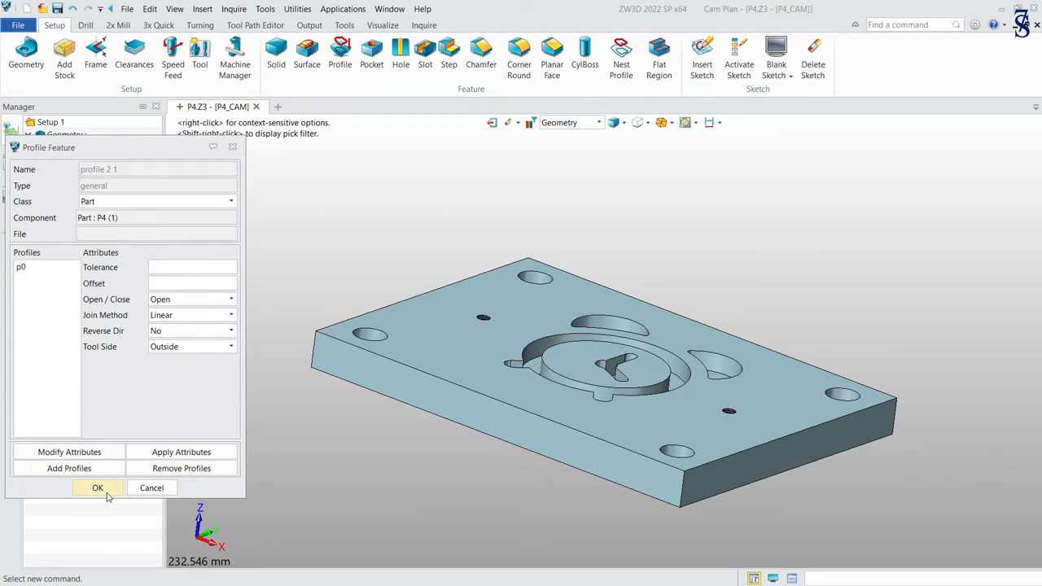
{"action": "left_click", "coordinate": [107, 493]}
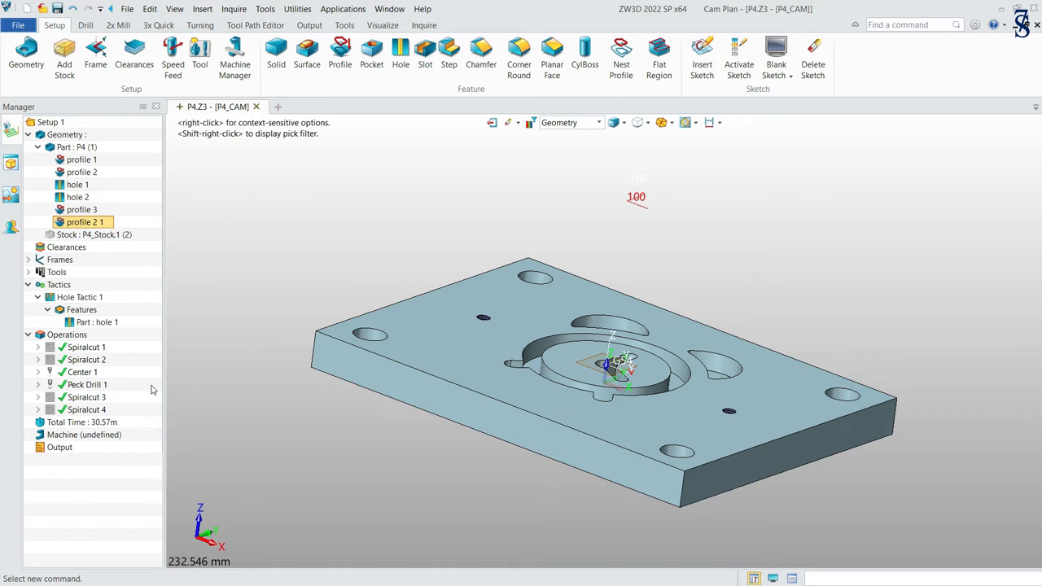
Step: Create a 2D Profile cut operation using the profile 2 1 feature
{"action": "left_click", "coordinate": [118, 25]}
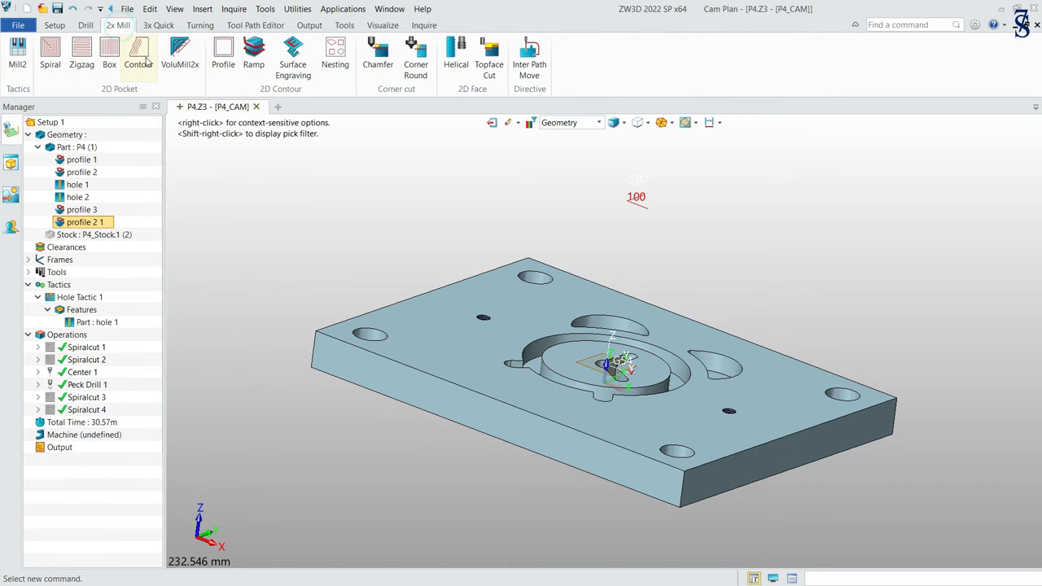
{"action": "left_click", "coordinate": [223, 57]}
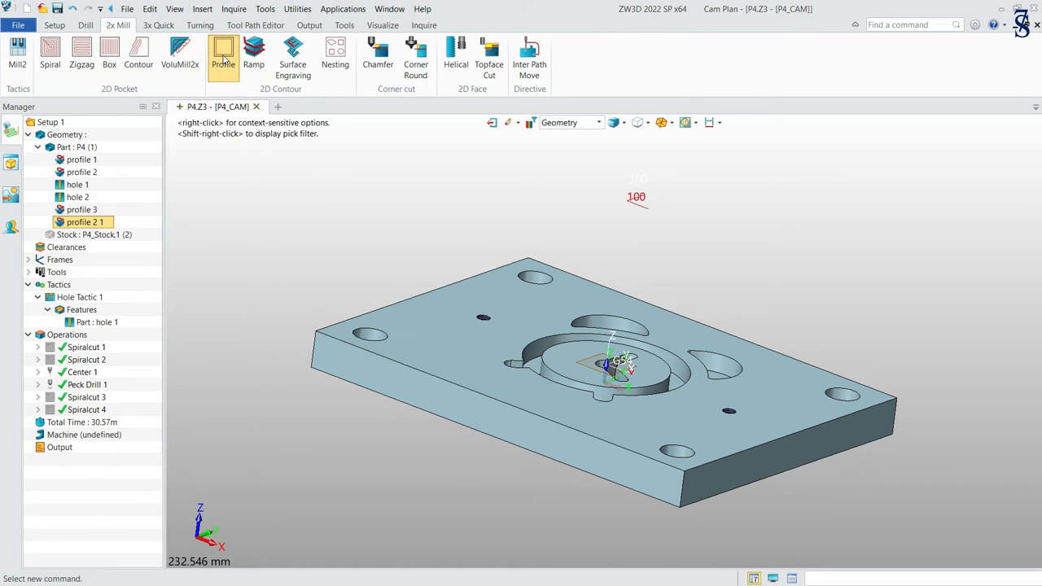
{"action": "left_click", "coordinate": [218, 230]}
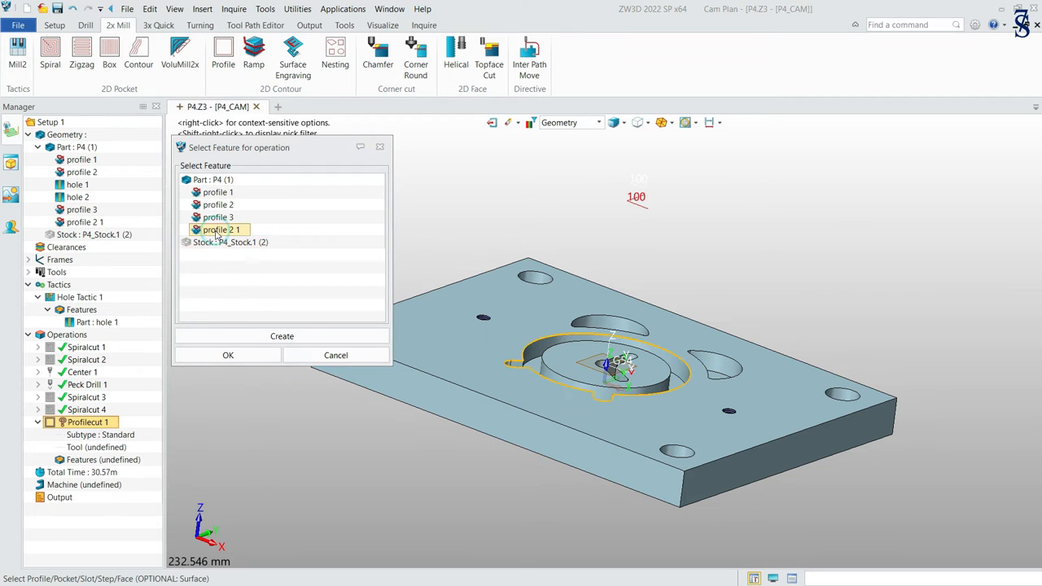
{"action": "left_click", "coordinate": [242, 356]}
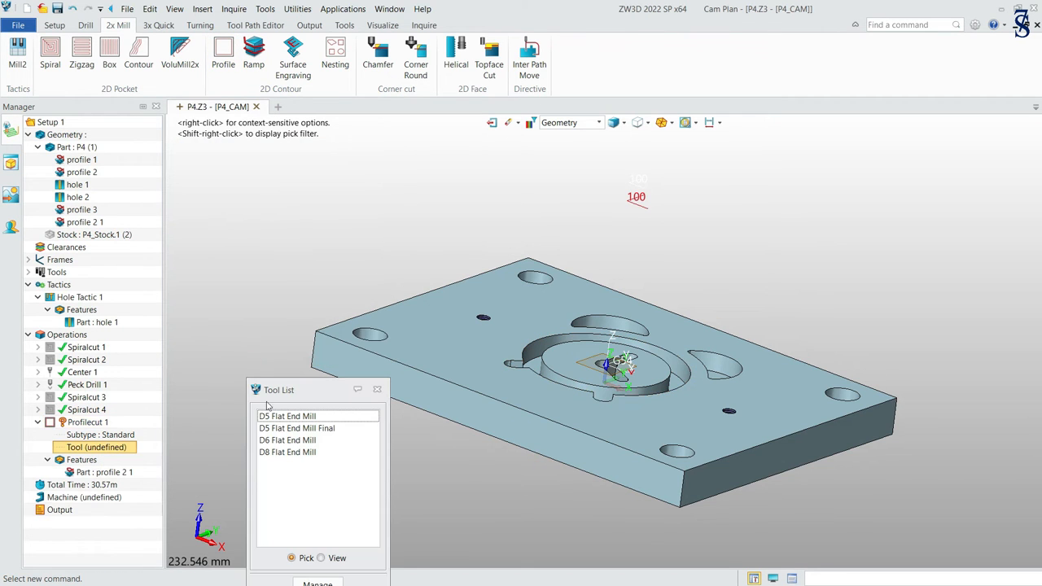
Step: Define a new end mill named D8 Flat End Mill Final with radius 0 and cutter diameter 8
{"action": "left_click", "coordinate": [306, 583]}
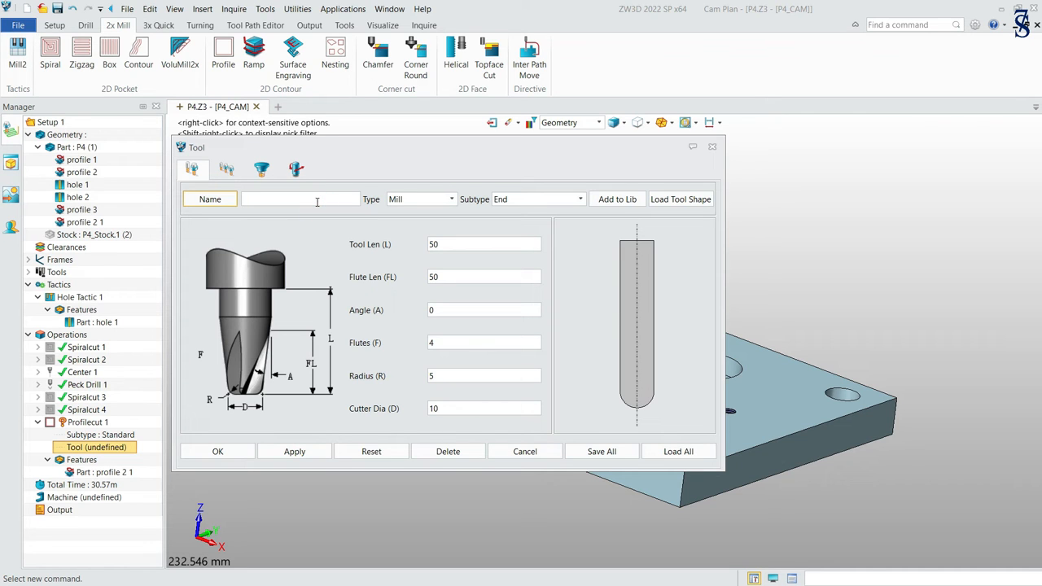
{"action": "type", "text": "D8 Flat End Mill Final"}
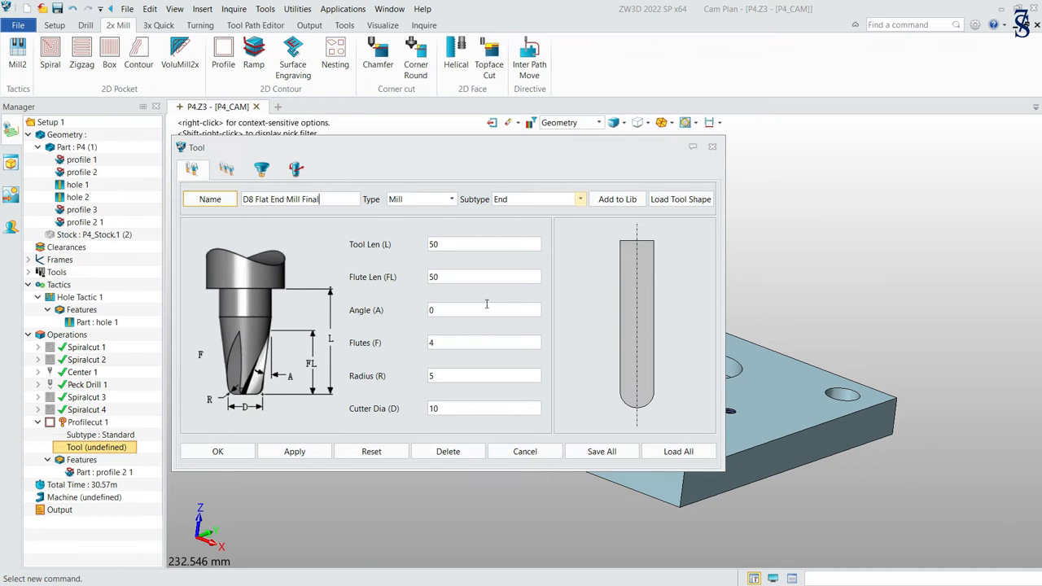
{"action": "left_click", "coordinate": [461, 374]}
{"action": "type", "text": "0"}
{"action": "left_click", "coordinate": [465, 415]}
{"action": "type", "text": "8"}
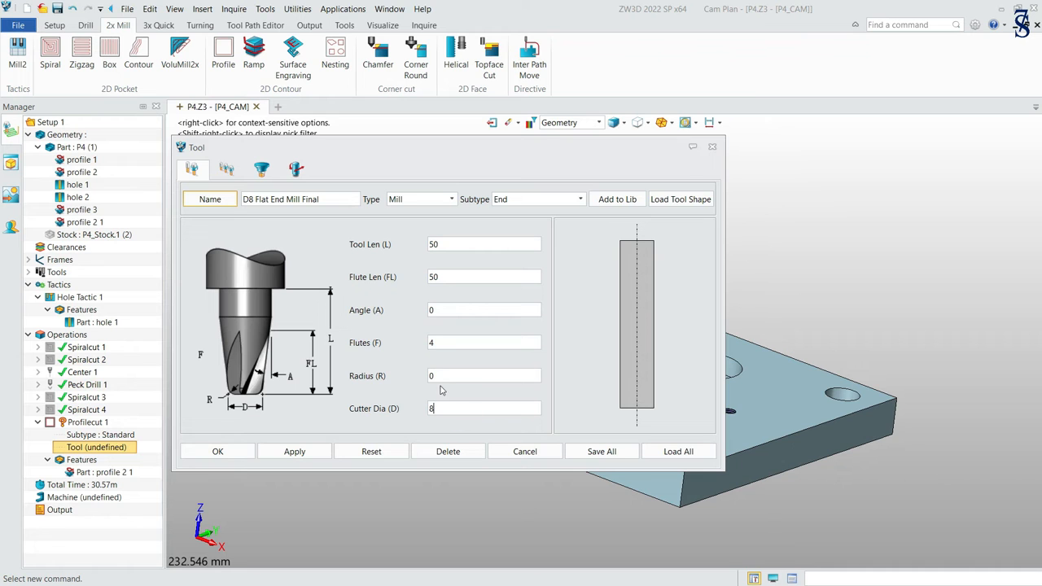
Step: Set the new tool's ID, D register and H register to 7, and assign it without calculating the operation
{"action": "left_click", "coordinate": [227, 170]}
{"action": "left_click", "coordinate": [489, 214]}
{"action": "type", "text": "7"}
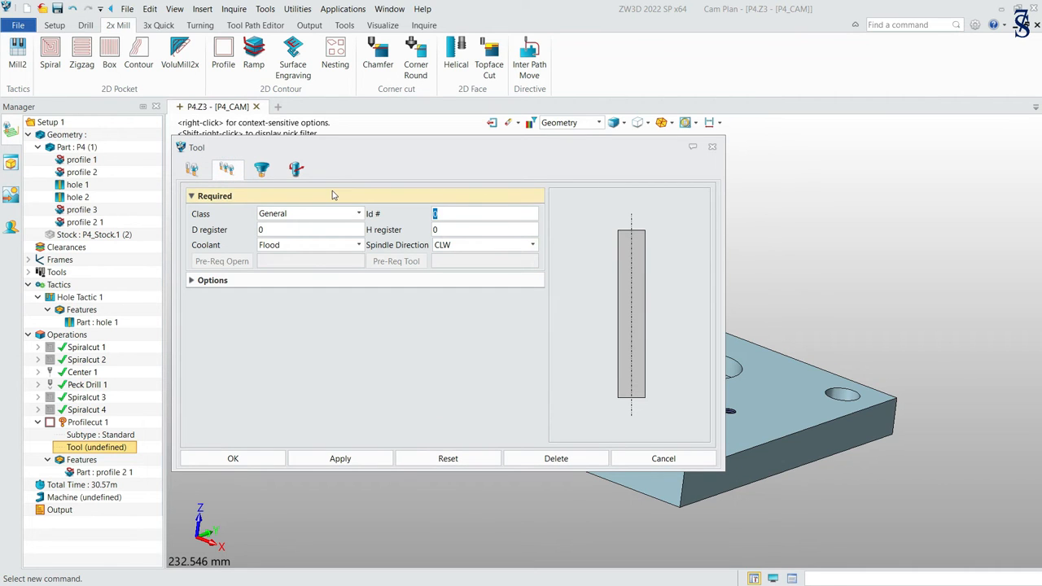
{"action": "left_click", "coordinate": [448, 230]}
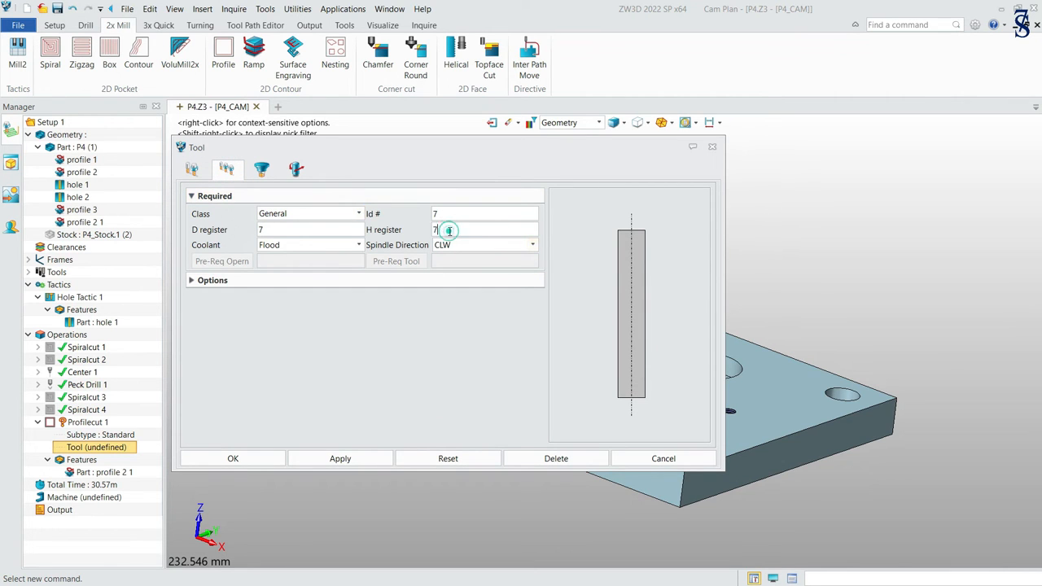
{"action": "left_click", "coordinate": [264, 458]}
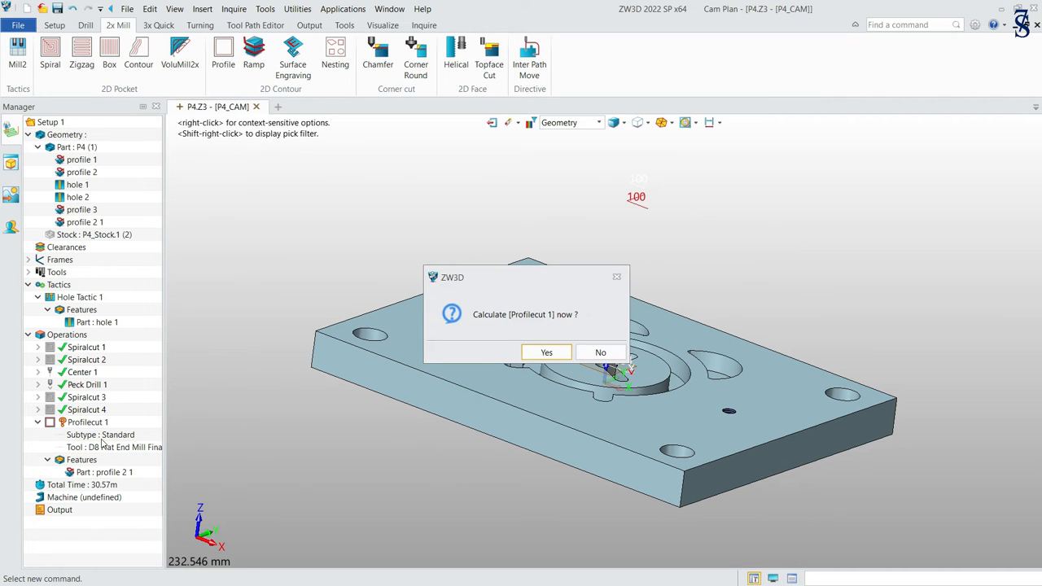
{"action": "left_click", "coordinate": [600, 353]}
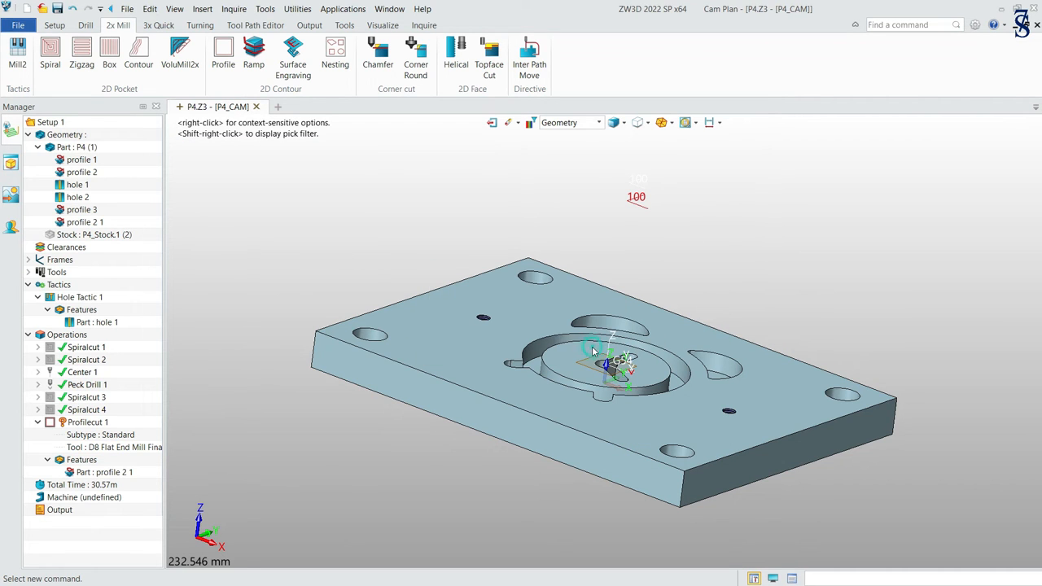
Step: Assign frame G54 to the profile cut and set its feed to 225 MMPM
{"action": "left_click", "coordinate": [175, 188]}
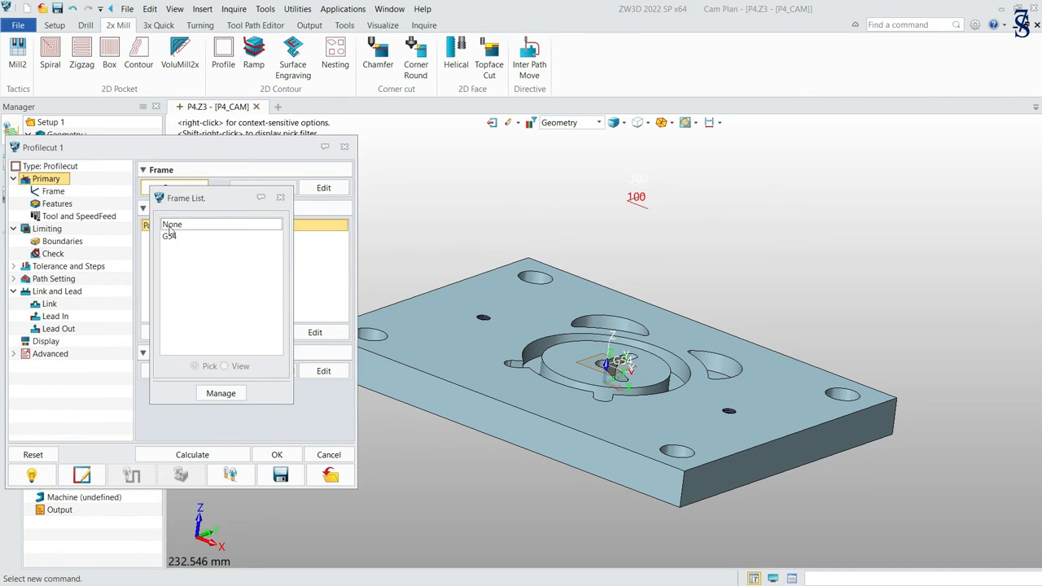
{"action": "left_click", "coordinate": [163, 236]}
{"action": "left_click", "coordinate": [112, 215]}
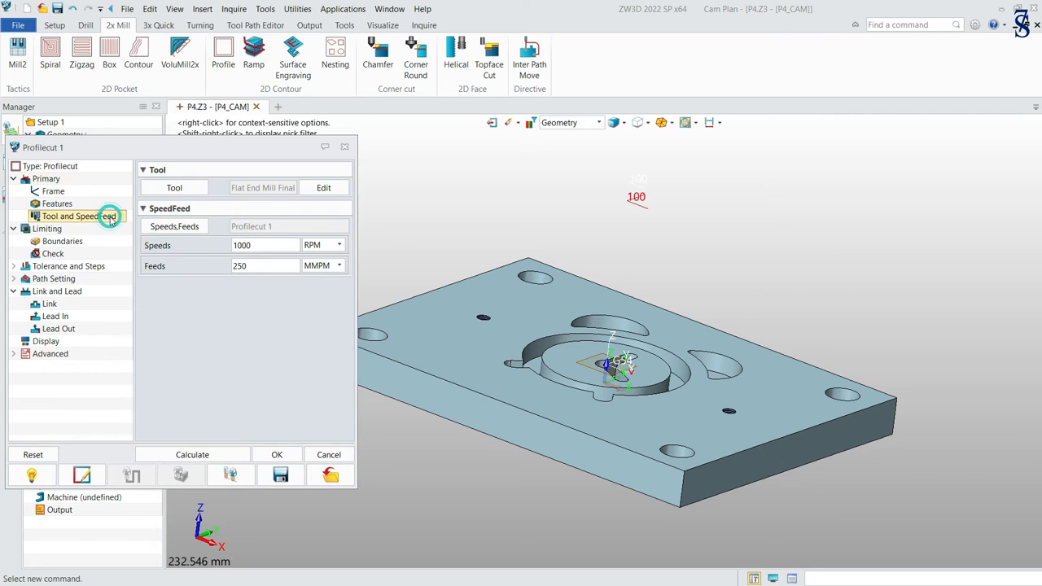
{"action": "double_click", "coordinate": [256, 265]}
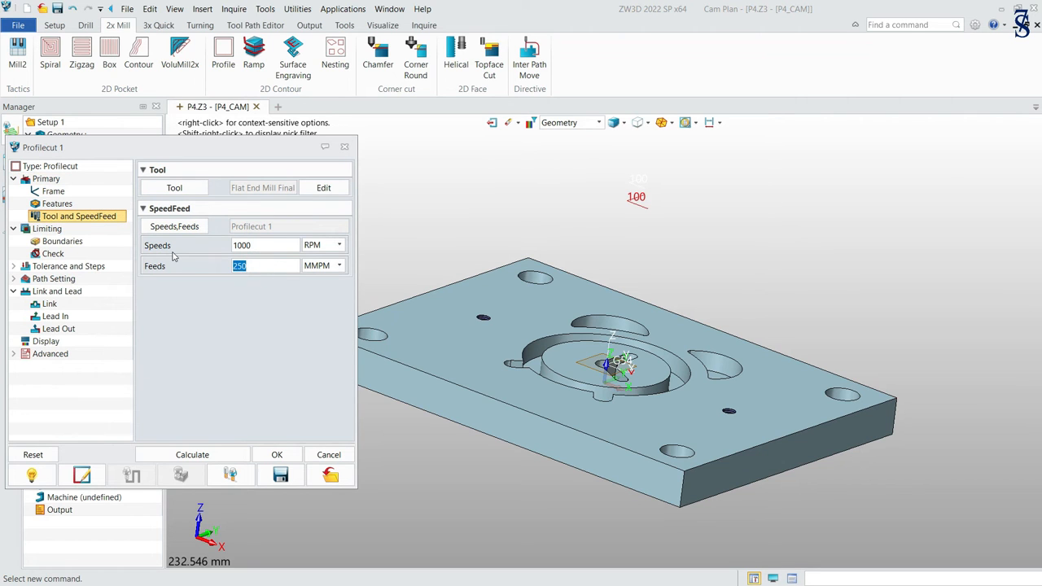
{"action": "type", "text": "220"}
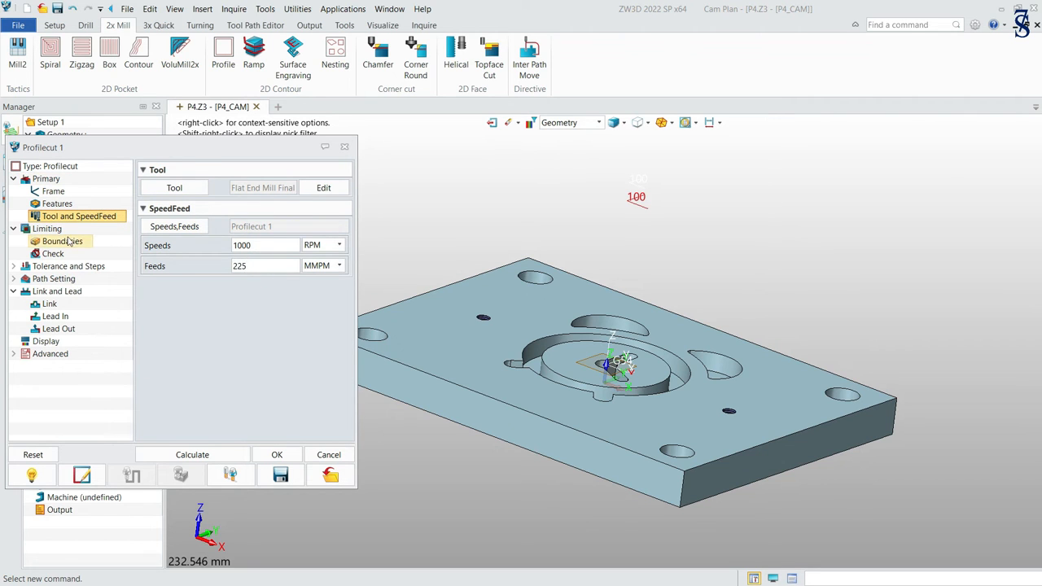
Step: Define the absolute Z limits with a top point on the plate's upper face and a bottom point on the circular groove's floor
{"action": "left_click", "coordinate": [61, 241]}
{"action": "left_click", "coordinate": [183, 236]}
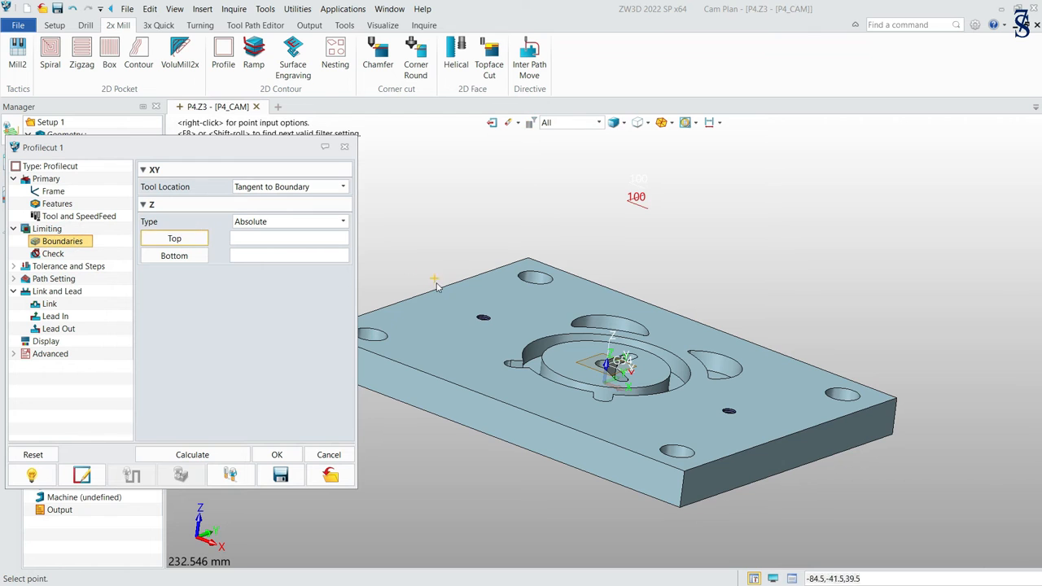
{"action": "left_click", "coordinate": [437, 312]}
{"action": "left_click", "coordinate": [189, 256]}
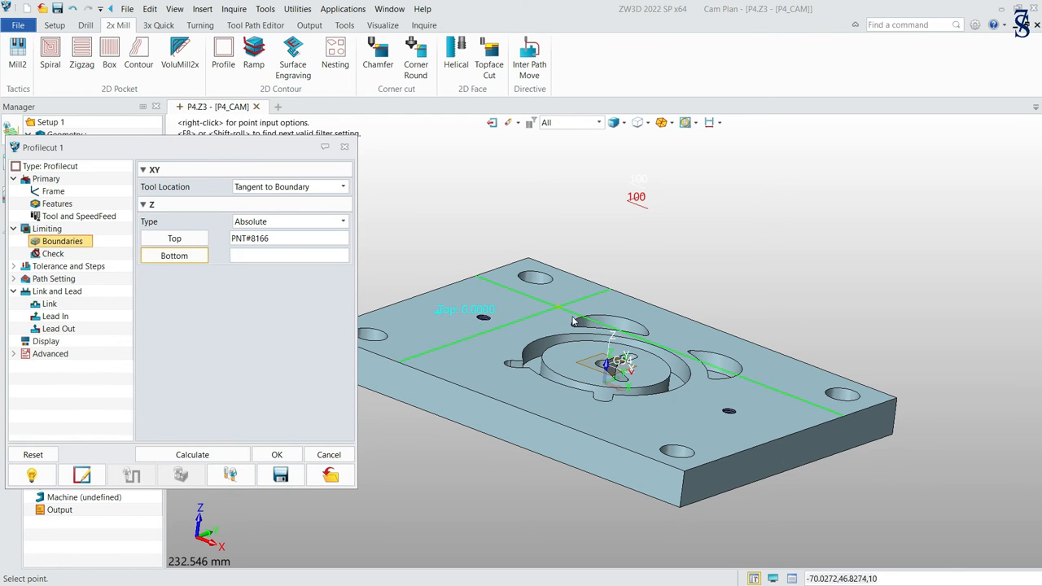
{"action": "scroll", "coordinate": [536, 371], "scroll_direction": "up", "scroll_amount": 3}
{"action": "left_click", "coordinate": [538, 363]}
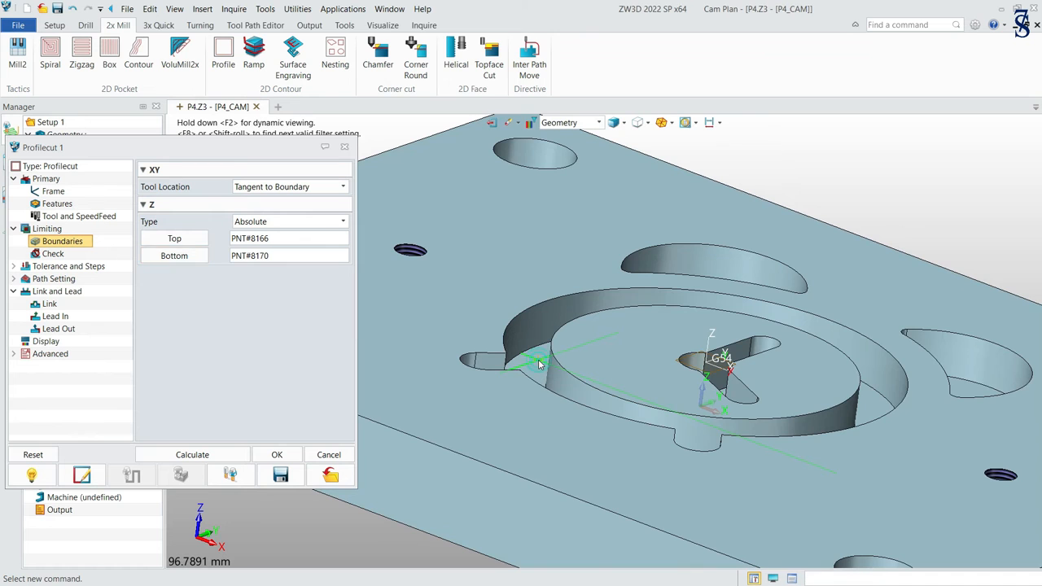
{"action": "scroll", "coordinate": [538, 364], "scroll_direction": "down", "scroll_amount": 4}
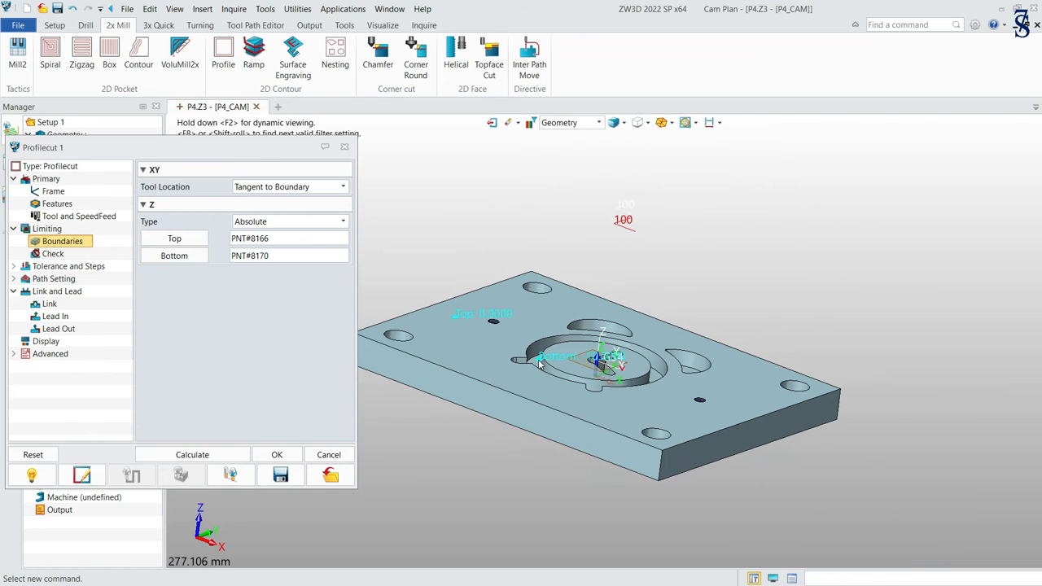
Step: Set the profile cut's stepdown type to Base Only
{"action": "left_click", "coordinate": [81, 271]}
{"action": "left_click", "coordinate": [339, 308]}
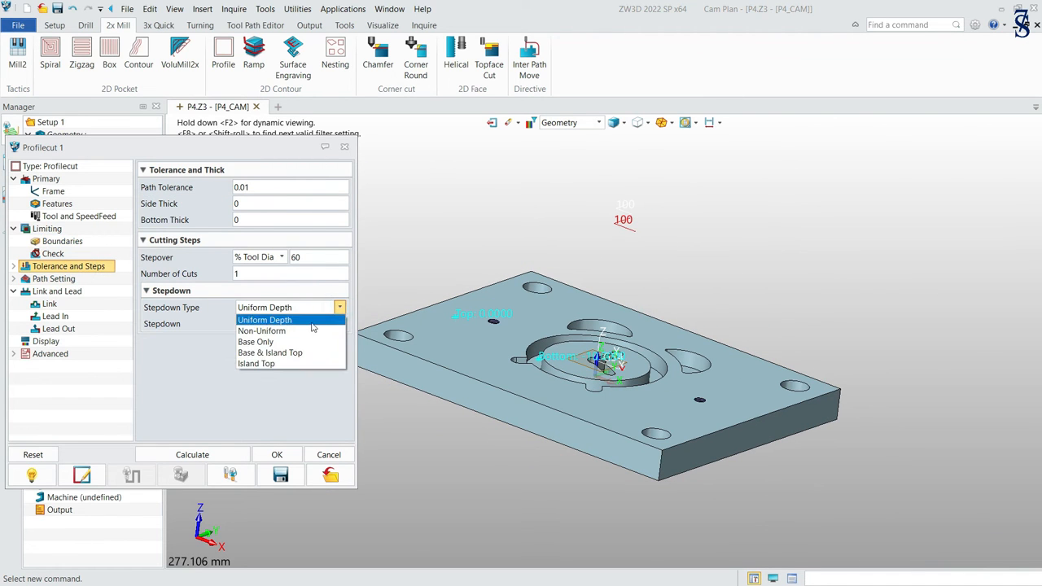
{"action": "left_click", "coordinate": [298, 342]}
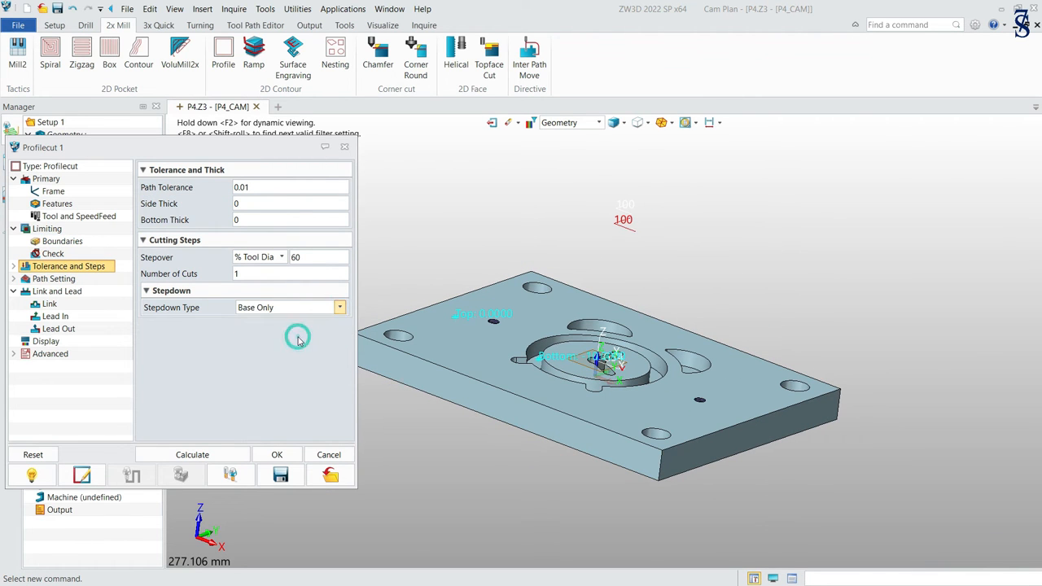
Step: Set the engage to the non-sloped arc lead type with Engage Length 1 and Engage Arc Rad both at 1
{"action": "left_click", "coordinate": [69, 280]}
{"action": "left_click", "coordinate": [75, 291]}
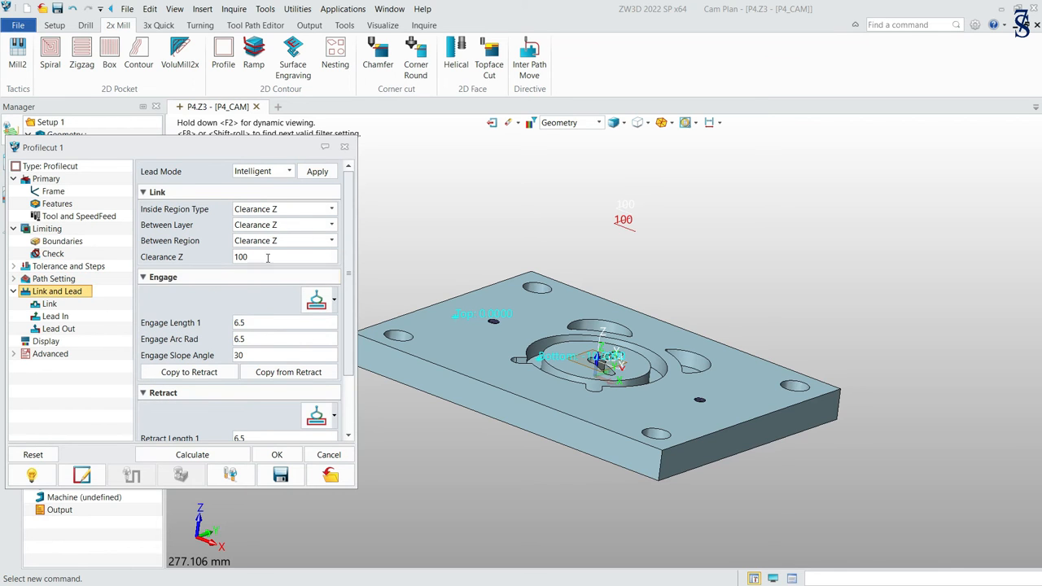
{"action": "double_click", "coordinate": [275, 327]}
{"action": "type", "text": "1"}
{"action": "left_click", "coordinate": [334, 299]}
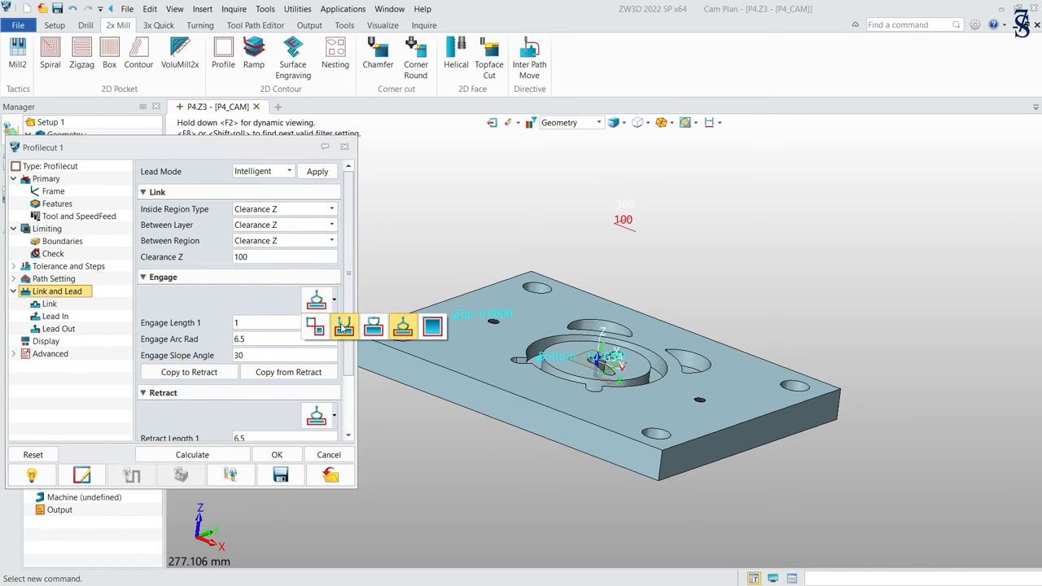
{"action": "left_click", "coordinate": [344, 323]}
{"action": "double_click", "coordinate": [259, 338]}
{"action": "type", "text": "1"}
{"action": "left_click", "coordinate": [334, 300]}
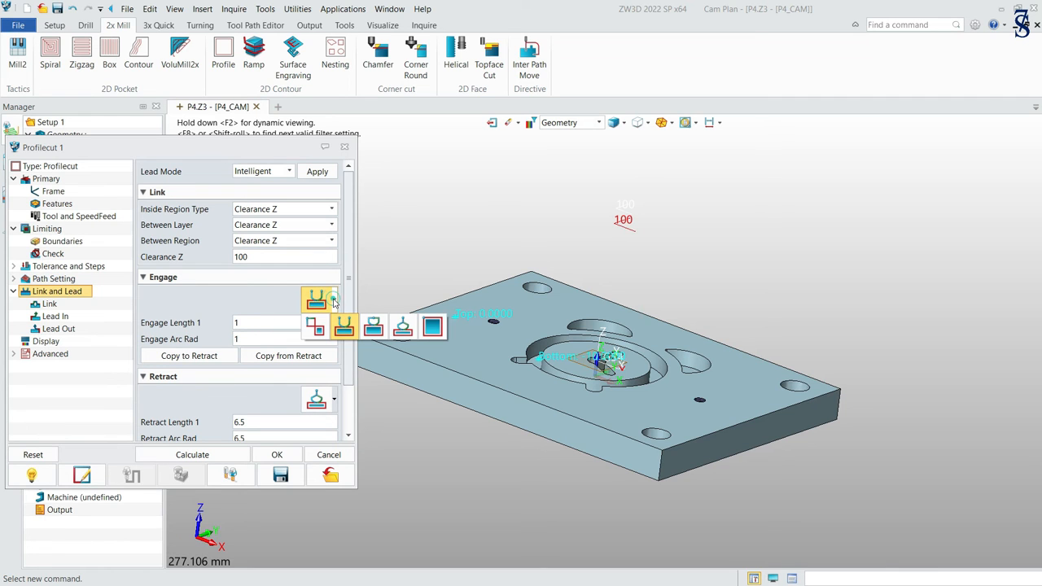
{"action": "left_click", "coordinate": [334, 303]}
Step: Set the retract to the same non-sloped arc lead type, with Retract Length 1 and Retract Arc Rad both at 1
{"action": "scroll", "coordinate": [337, 317], "scroll_direction": "down", "scroll_amount": 2}
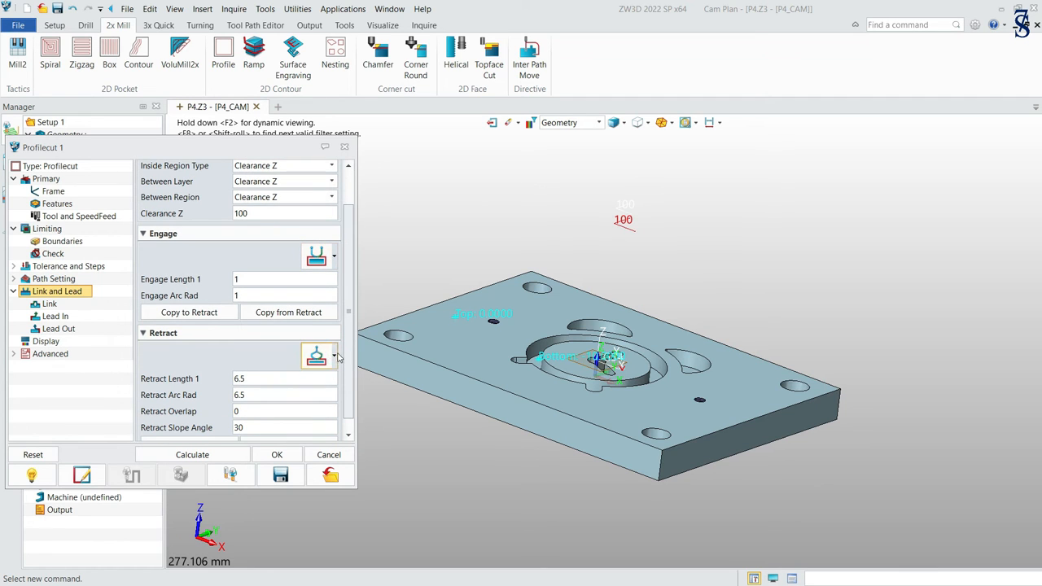
{"action": "left_click", "coordinate": [333, 355]}
{"action": "left_click", "coordinate": [344, 382]}
{"action": "double_click", "coordinate": [269, 380]}
{"action": "type", "text": "1"}
{"action": "double_click", "coordinate": [261, 395]}
{"action": "type", "text": "1"}
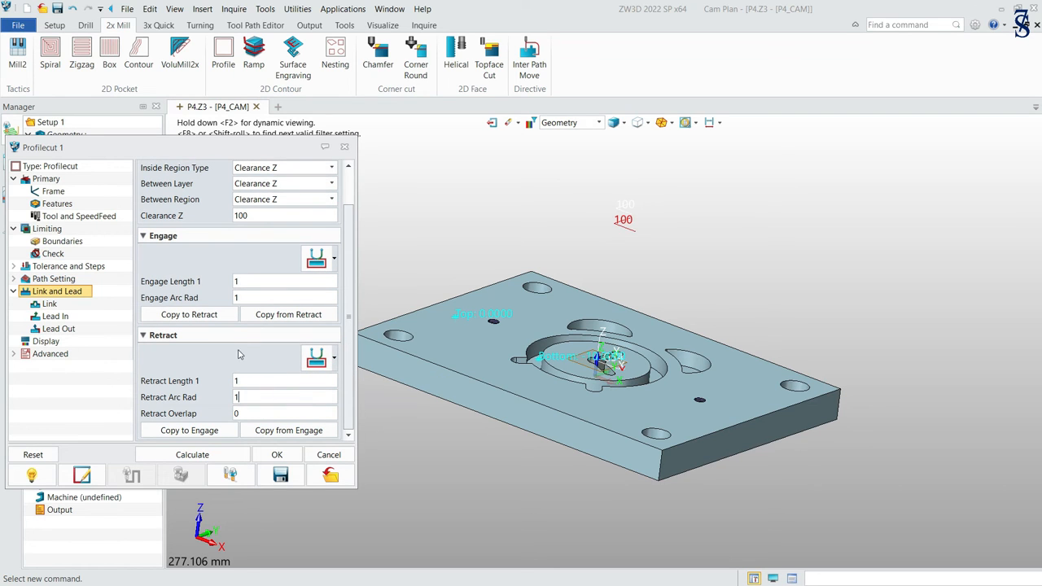
Step: Change the cut path's display color to light red and calculate the profile cut toolpath
{"action": "left_click", "coordinate": [45, 341]}
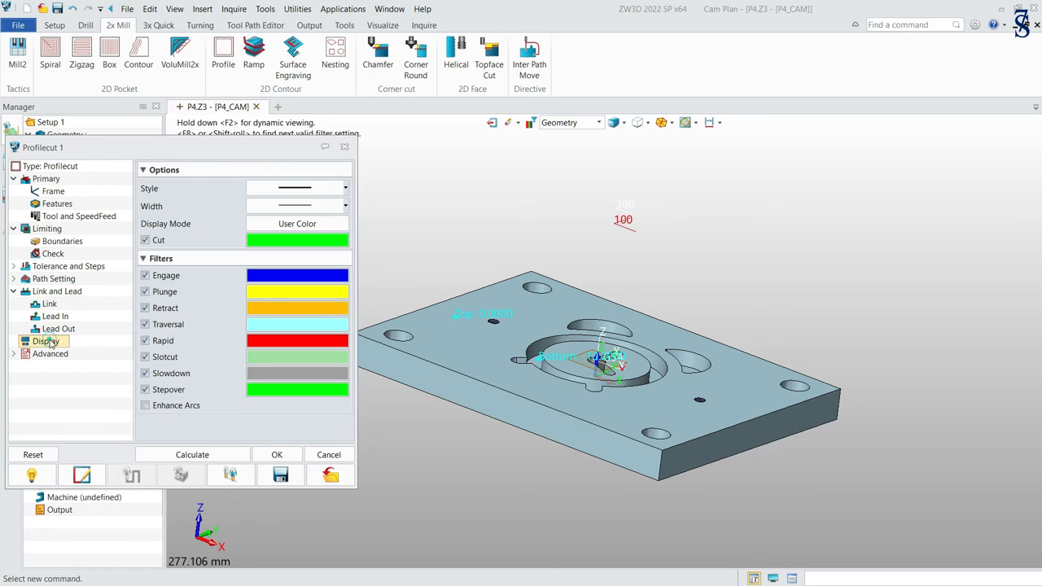
{"action": "left_click", "coordinate": [275, 241]}
{"action": "left_click", "coordinate": [359, 276]}
{"action": "left_click", "coordinate": [180, 456]}
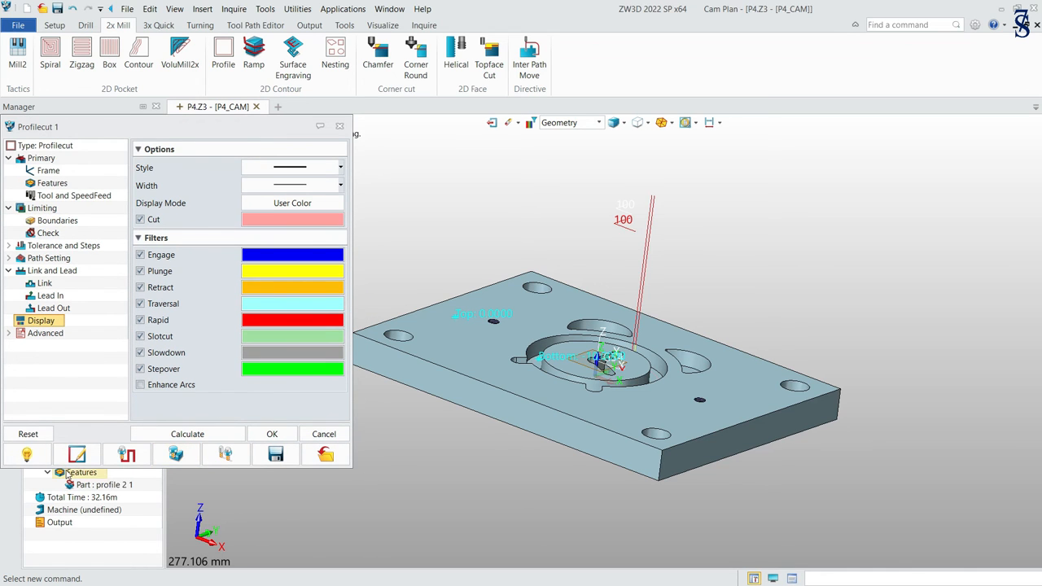
Step: Verify the toolpath in frame G54, check the cutting depth partway along the path, and accept the profile cut
{"action": "left_click", "coordinate": [127, 456]}
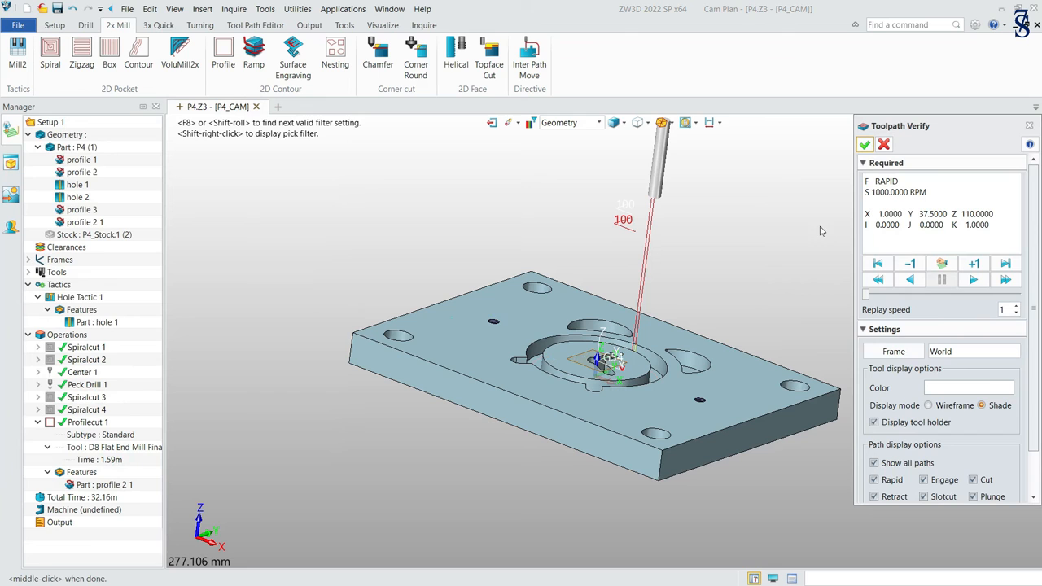
{"action": "left_click", "coordinate": [895, 355]}
{"action": "left_click", "coordinate": [917, 438]}
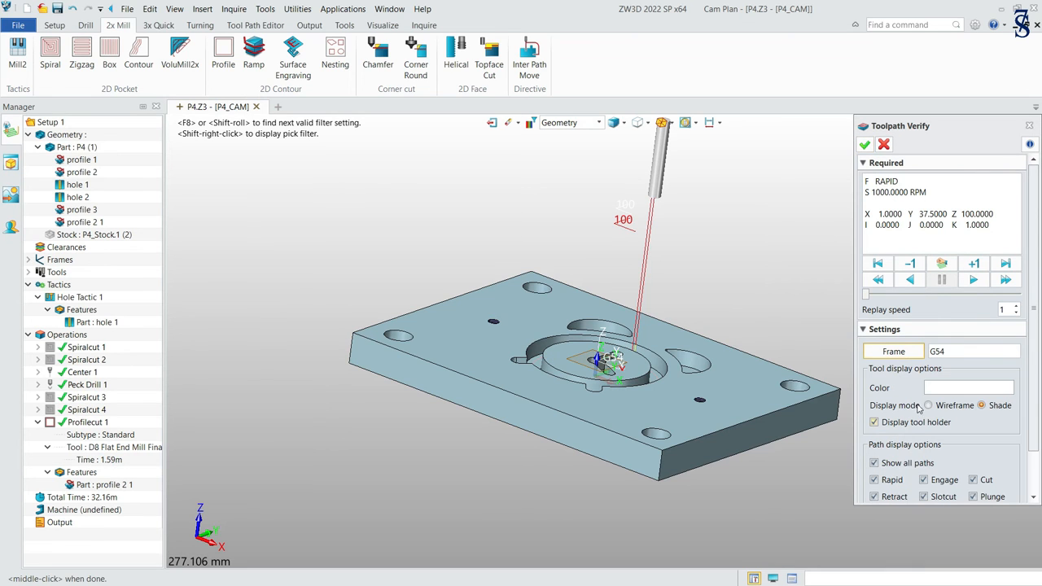
{"action": "left_click_drag", "start_coordinate": [868, 295], "coordinate": [922, 297]}
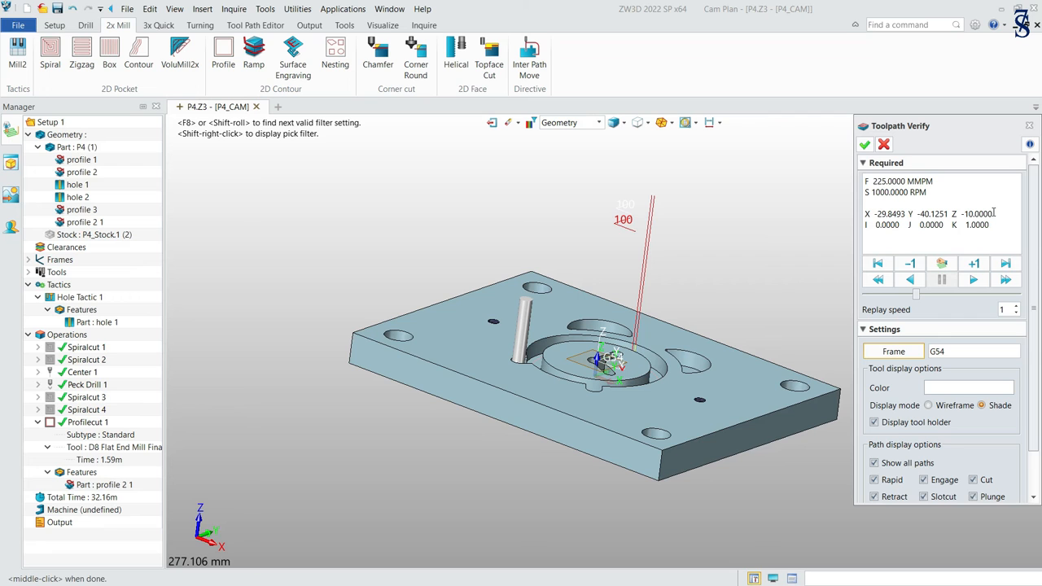
{"action": "left_click_drag", "start_coordinate": [994, 212], "coordinate": [973, 213]}
{"action": "left_click", "coordinate": [865, 145]}
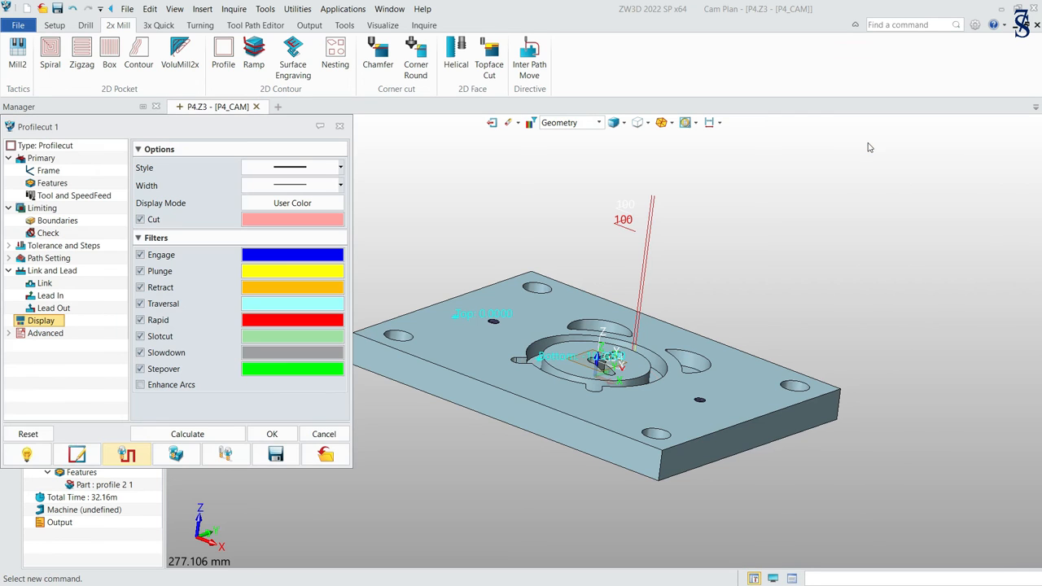
{"action": "left_click", "coordinate": [277, 435]}
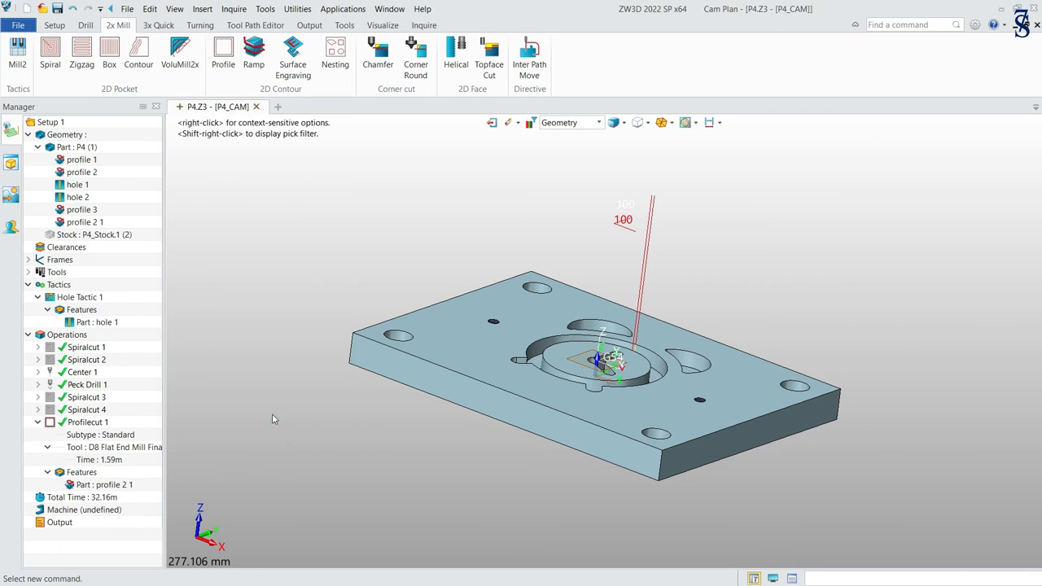
Step: Run a solid verification of all operations on the stock with a motion delay of -0.20
{"action": "right_click", "coordinate": [65, 335]}
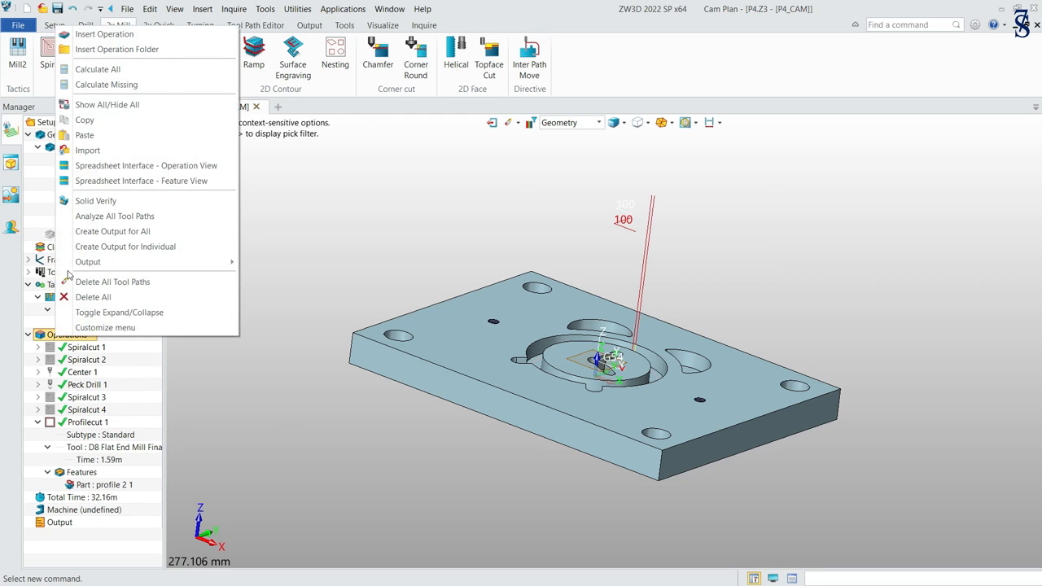
{"action": "left_click", "coordinate": [84, 201]}
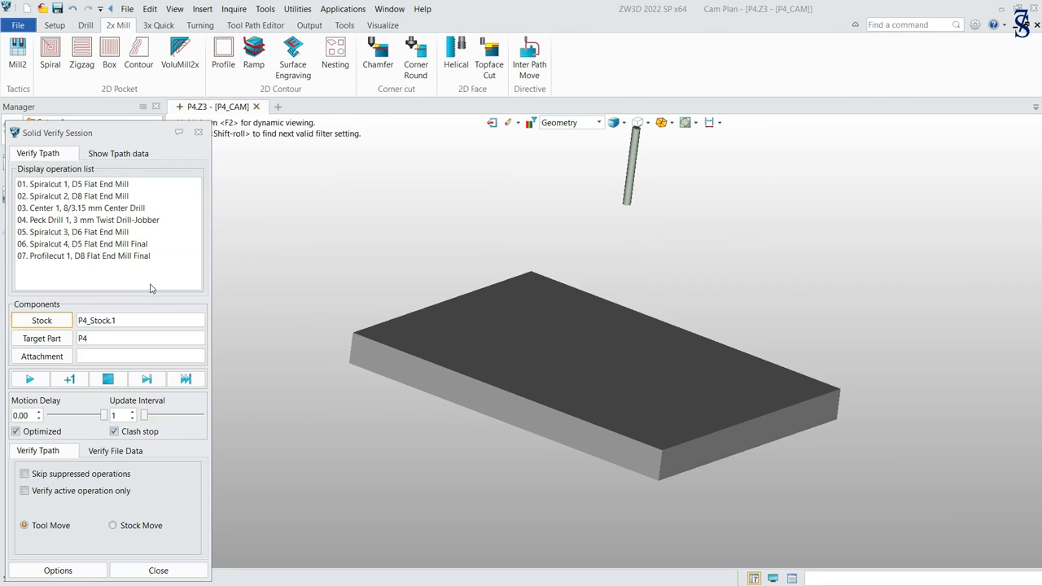
{"action": "left_click", "coordinate": [91, 415]}
{"action": "left_click_drag", "start_coordinate": [51, 418], "coordinate": [93, 416]}
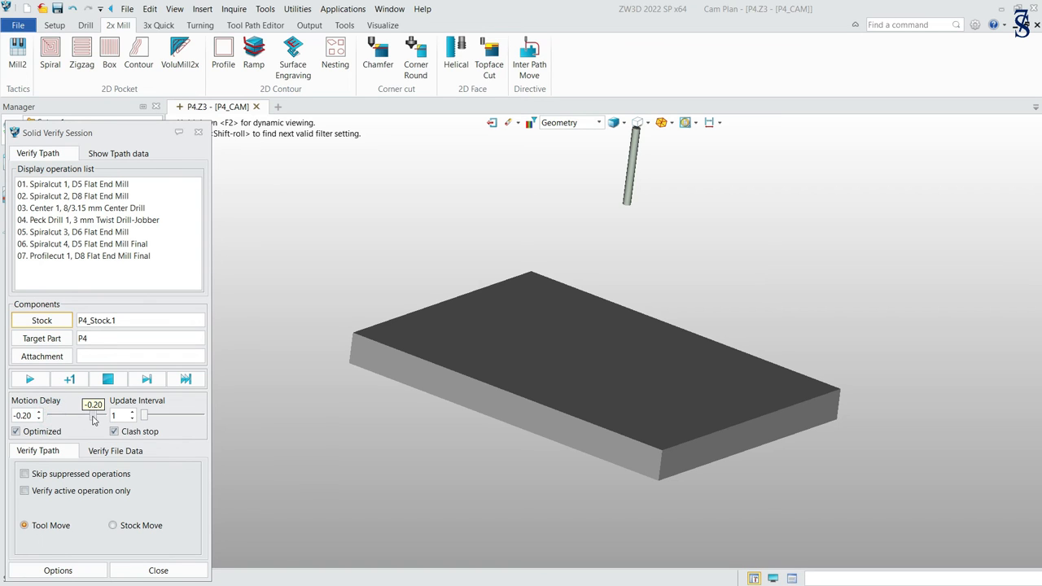
{"action": "left_click", "coordinate": [31, 380]}
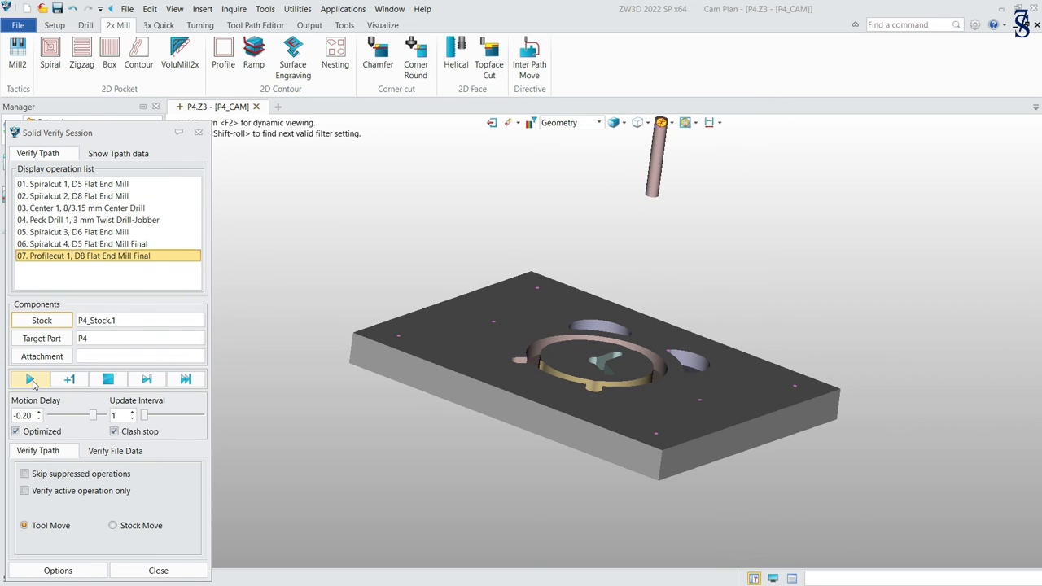
Step: Run the visual tolerance analysis on the simulated stock
{"action": "left_click", "coordinate": [56, 571]}
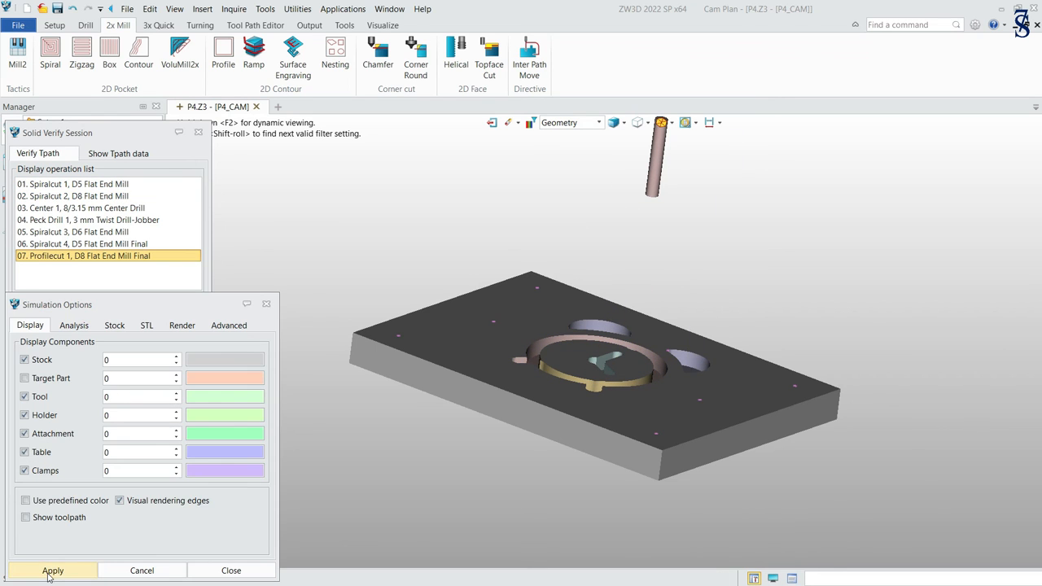
{"action": "left_click", "coordinate": [73, 325]}
{"action": "left_click", "coordinate": [85, 491]}
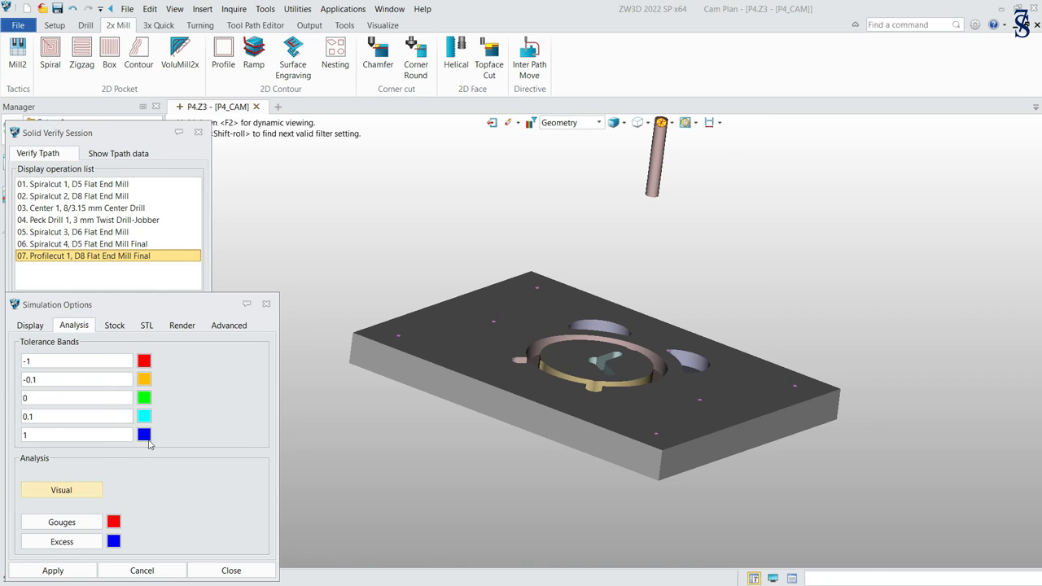
Step: Examine the analysis colors around the circular groove's outer and inner walls and the neighbouring pockets, then close the simulation options
{"action": "scroll", "coordinate": [638, 325], "scroll_direction": "up", "scroll_amount": 5}
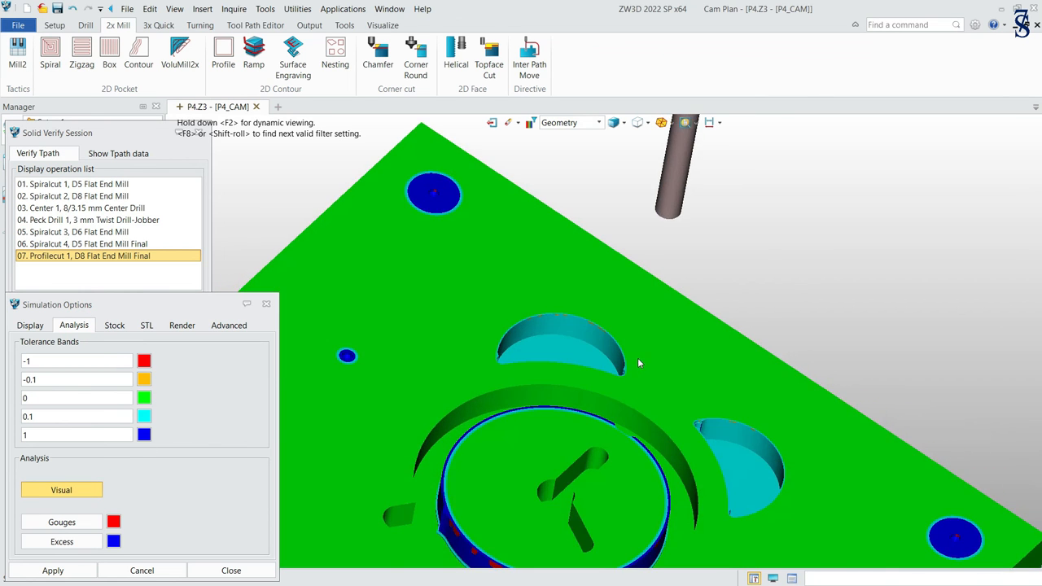
{"action": "scroll", "coordinate": [638, 363], "scroll_direction": "down", "scroll_amount": 3}
{"action": "scroll", "coordinate": [645, 413], "scroll_direction": "up", "scroll_amount": 3}
{"action": "right_click_drag", "start_coordinate": [676, 397], "coordinate": [660, 464]}
{"action": "scroll", "coordinate": [658, 355], "scroll_direction": "down", "scroll_amount": 3}
{"action": "scroll", "coordinate": [557, 513], "scroll_direction": "up", "scroll_amount": 5}
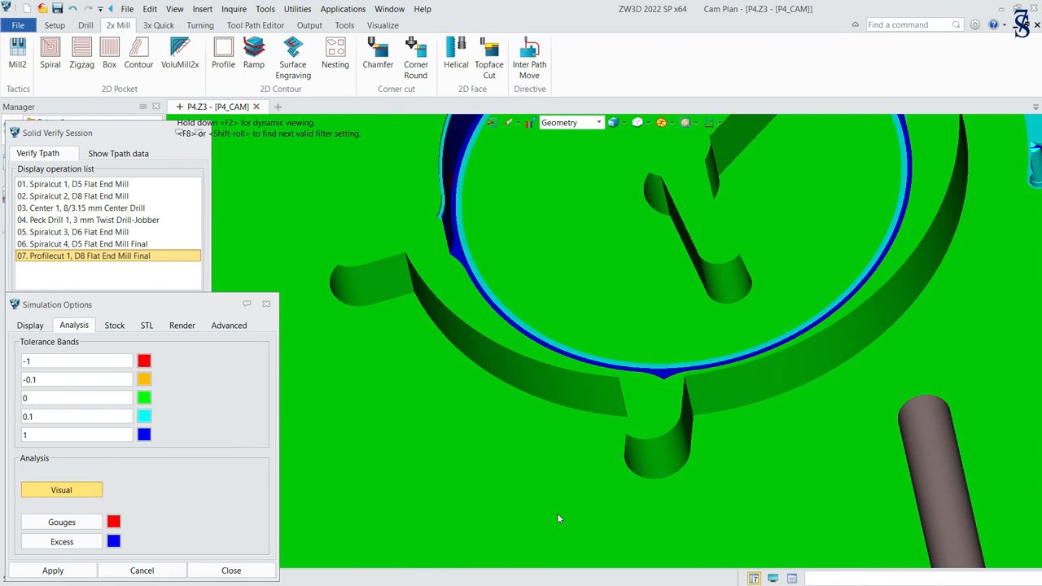
{"action": "scroll", "coordinate": [738, 342], "scroll_direction": "down", "scroll_amount": 2}
{"action": "scroll", "coordinate": [805, 245], "scroll_direction": "up", "scroll_amount": 5}
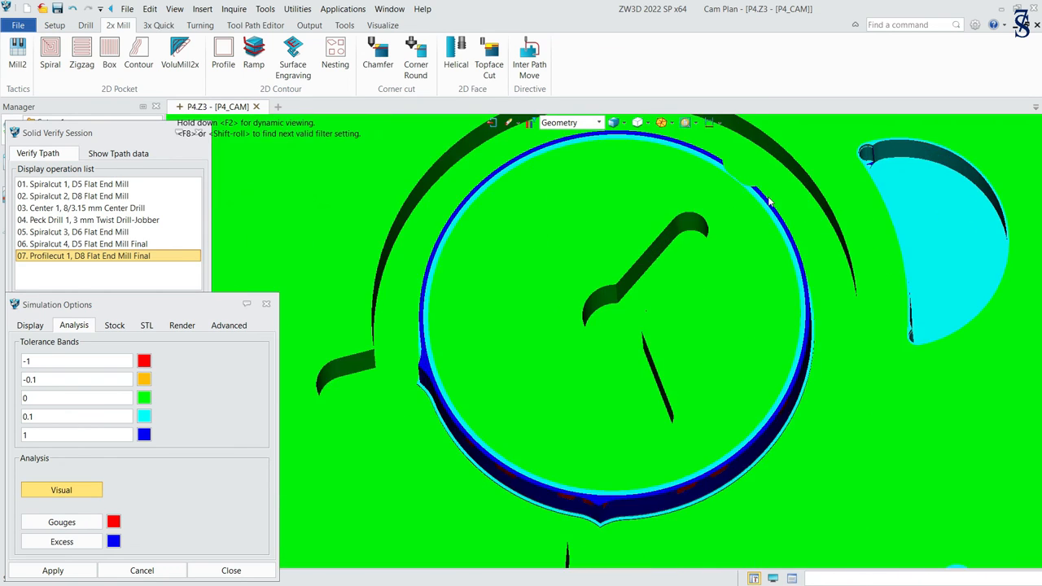
{"action": "scroll", "coordinate": [762, 176], "scroll_direction": "down", "scroll_amount": 5}
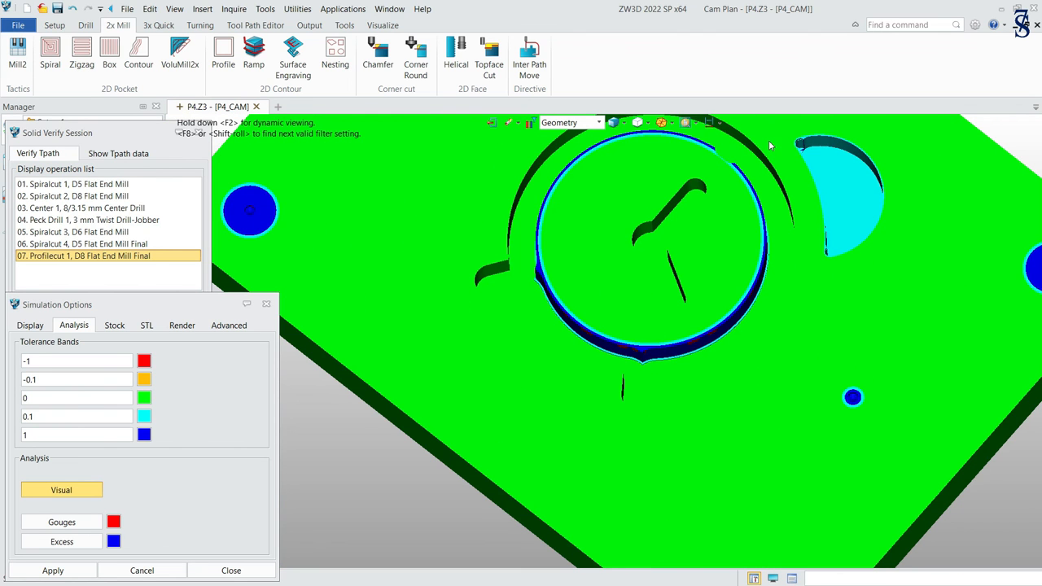
{"action": "middle_click_drag", "start_coordinate": [711, 155], "coordinate": [709, 279]}
{"action": "scroll", "coordinate": [709, 278], "scroll_direction": "down", "scroll_amount": 1}
{"action": "scroll", "coordinate": [700, 271], "scroll_direction": "up", "scroll_amount": 4}
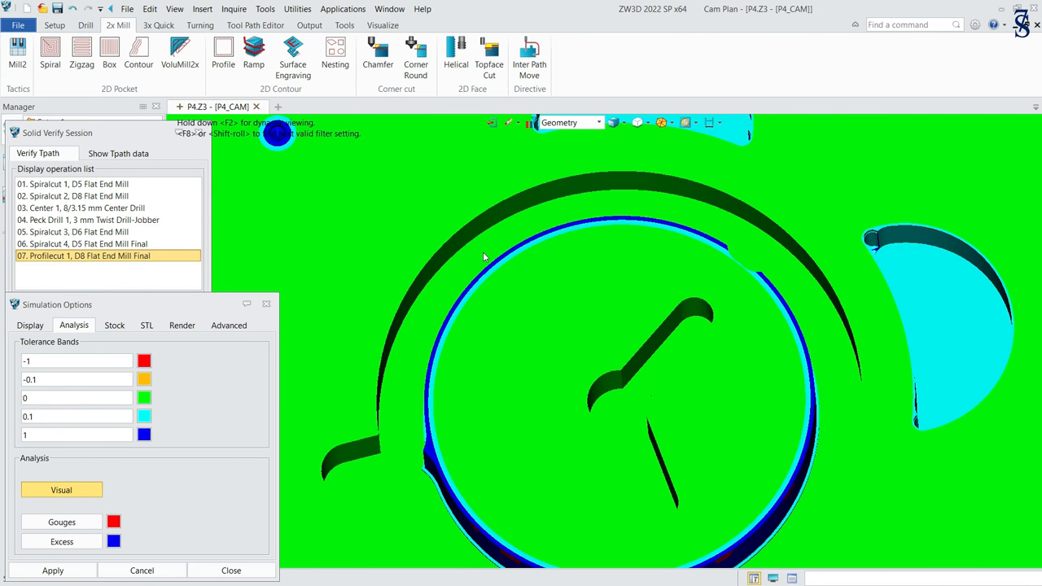
{"action": "left_click", "coordinate": [268, 305]}
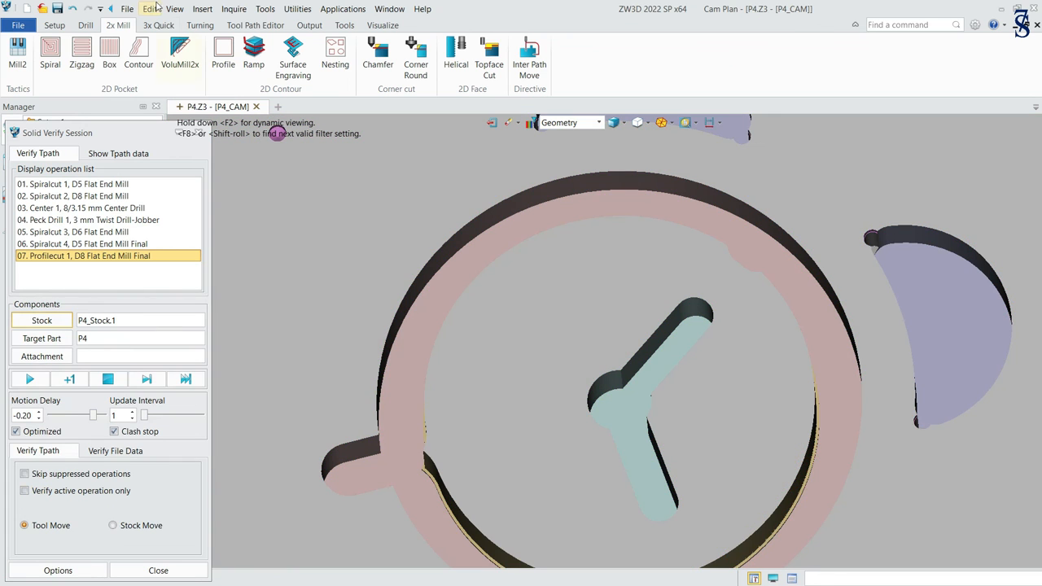
Step: Look over the whole machined plate, close the solid verification session, and save the file
{"action": "scroll", "coordinate": [498, 220], "scroll_direction": "down", "scroll_amount": 5}
{"action": "scroll", "coordinate": [499, 220], "scroll_direction": "down", "scroll_amount": 2}
{"action": "right_click_drag", "start_coordinate": [500, 220], "coordinate": [510, 187]}
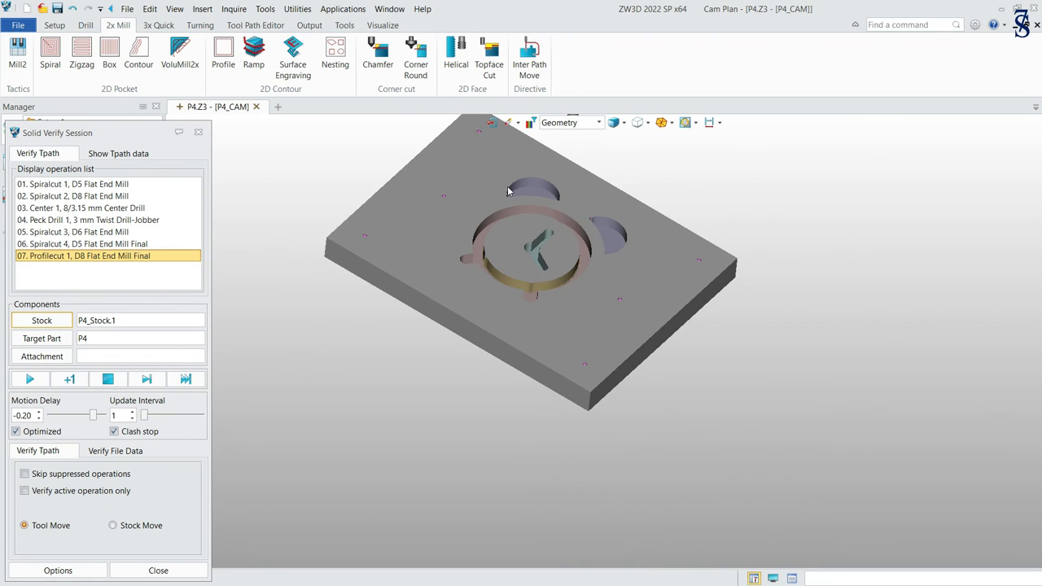
{"action": "left_click", "coordinate": [198, 133]}
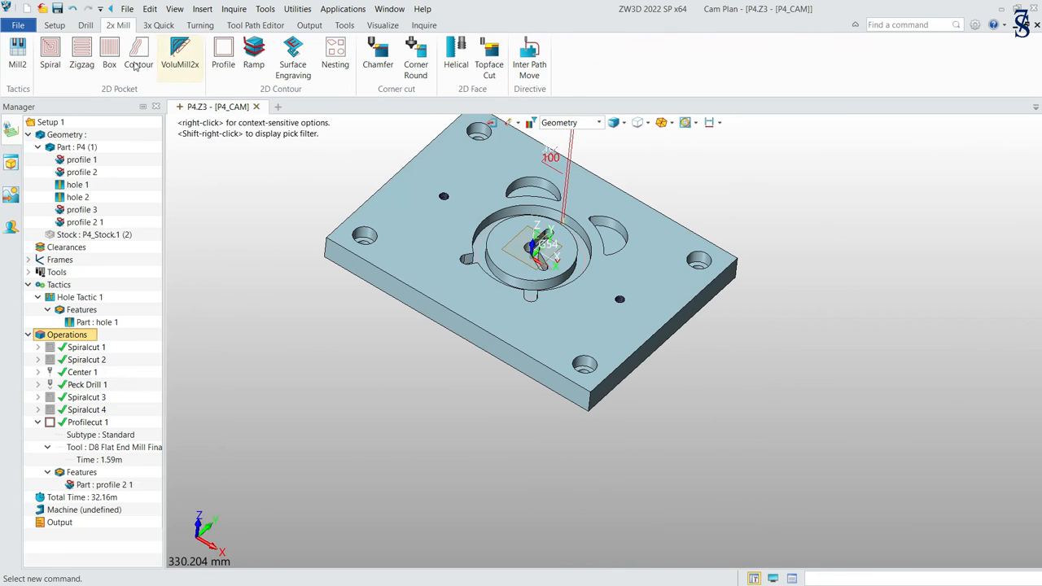
{"action": "left_click", "coordinate": [57, 9]}
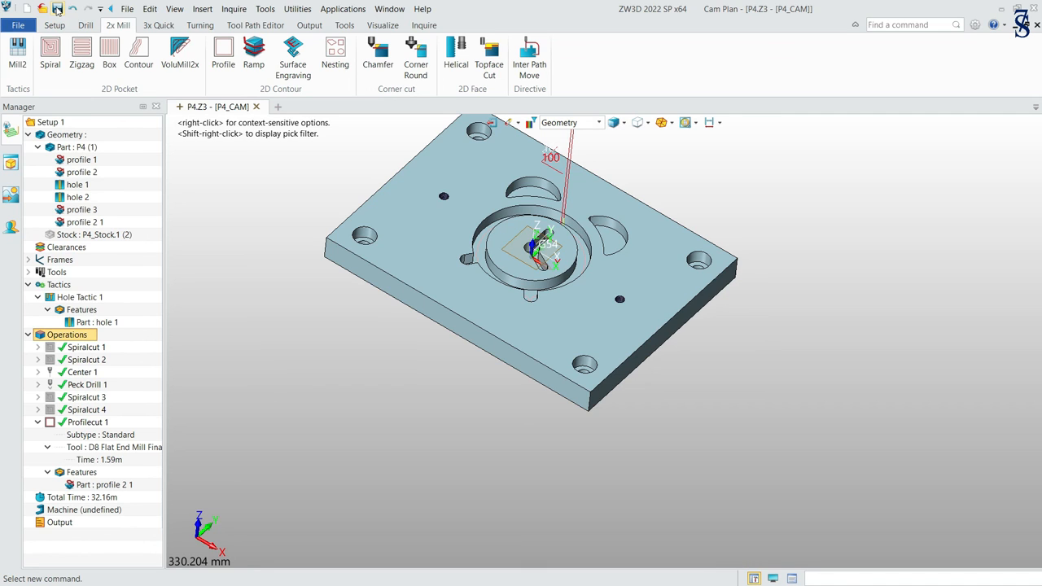